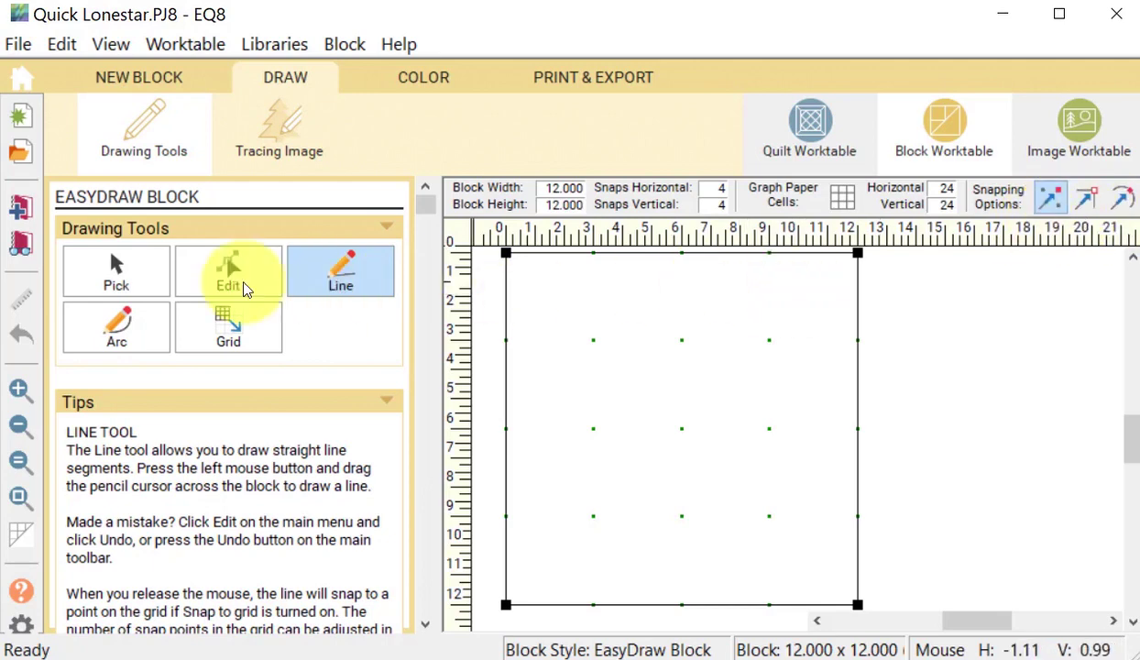
# Step: Draw a grid of 6 columns and 6 rows across the whole block with the Grid tool
pyautogui.click(222, 332)
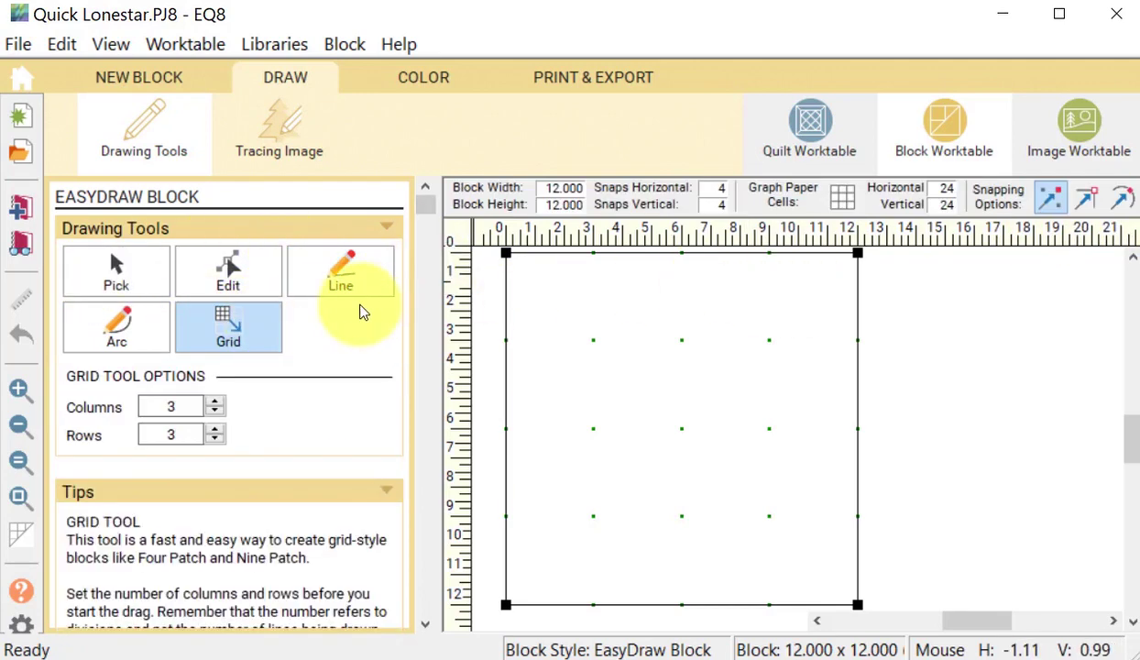
pyautogui.click(216, 403)
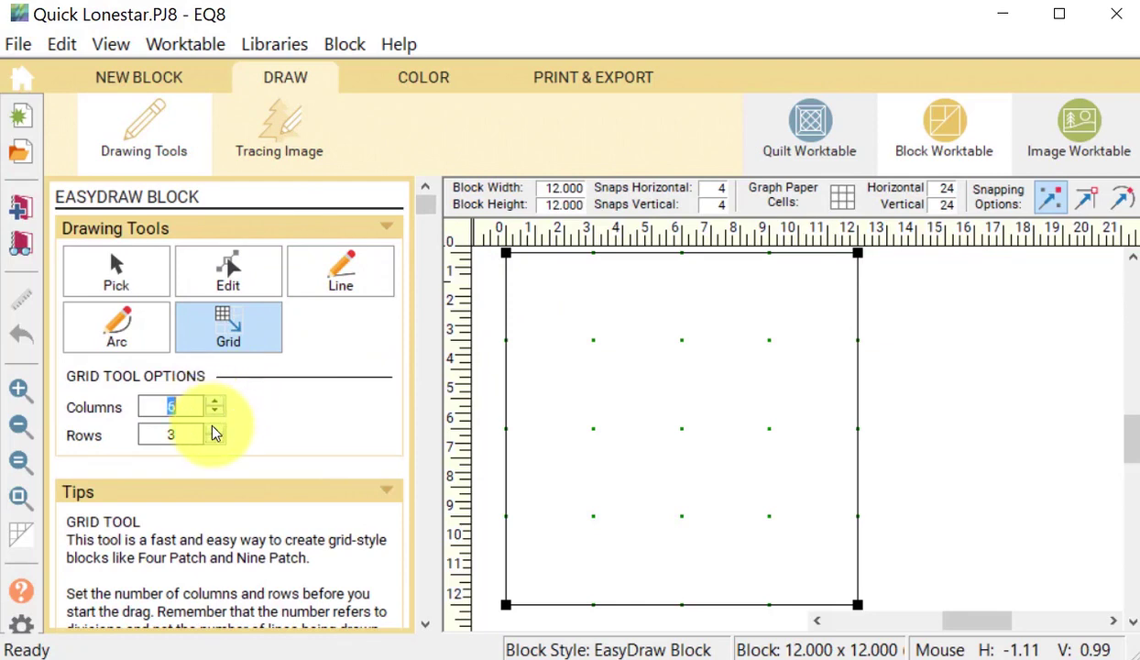
pyautogui.click(217, 429)
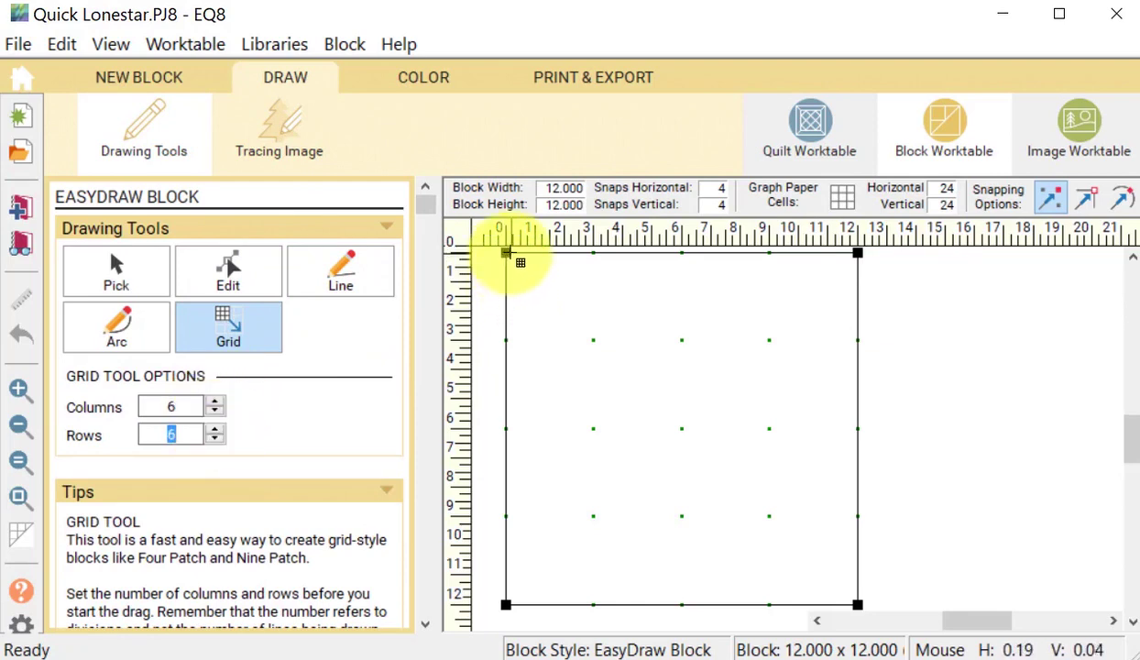
pyautogui.moveTo(505, 253); pyautogui.dragTo(856, 604)
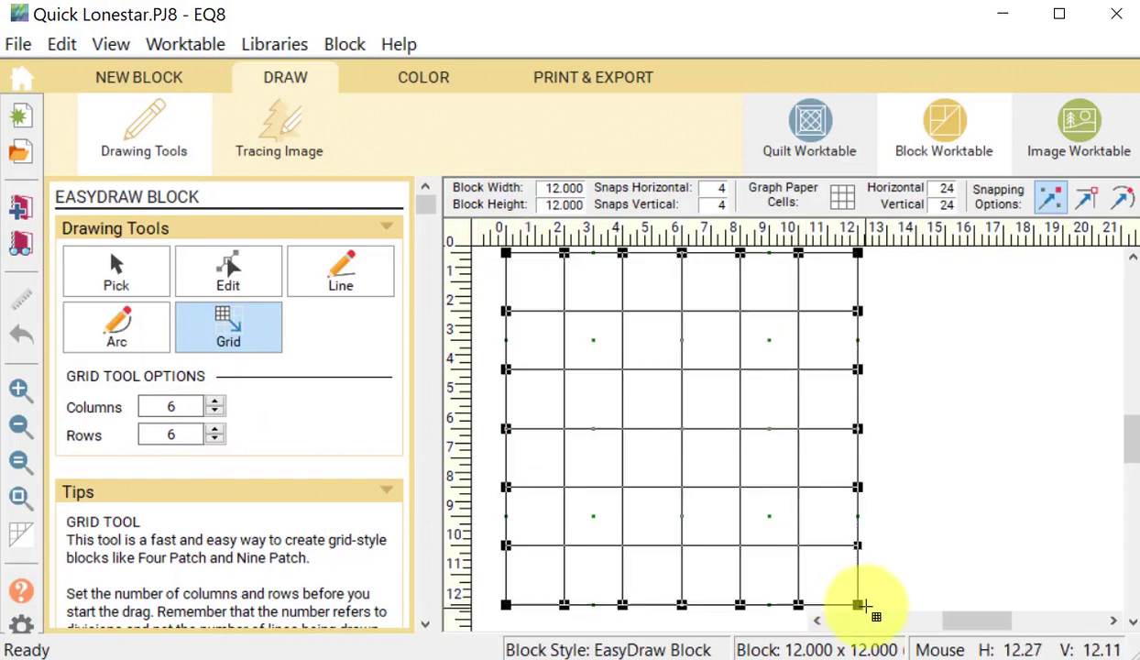
# Step: Add all Roseberry Cottage by Andover fabrics from the 2019 Fabric of the Month library to the sketchbook
pyautogui.click(438, 82)
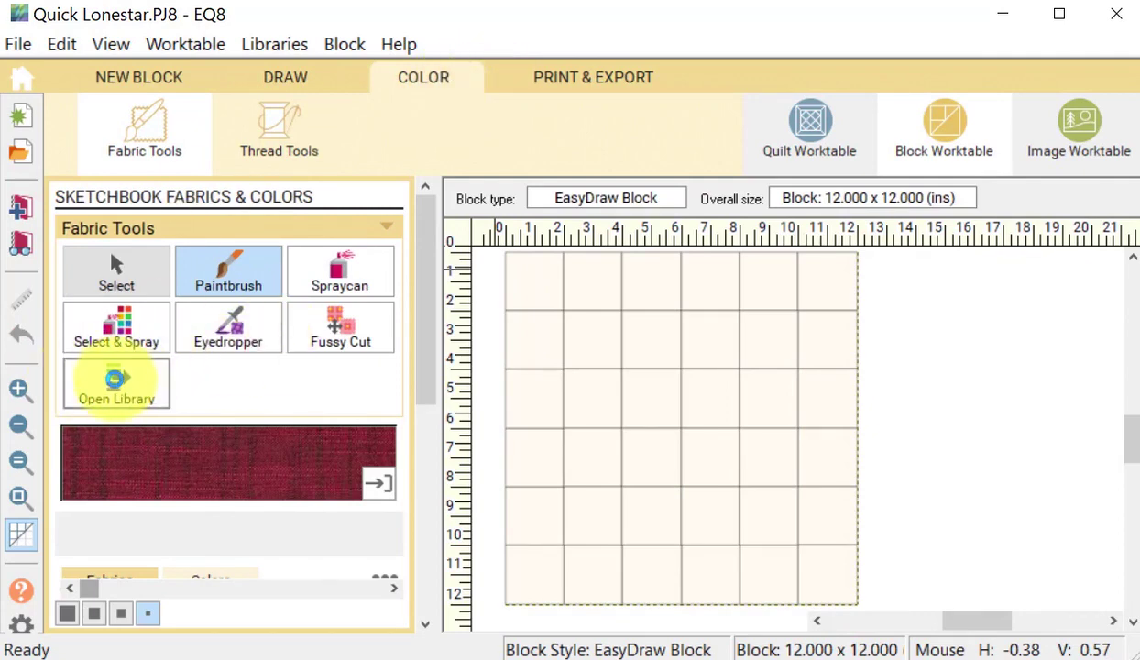
pyautogui.click(117, 383)
pyautogui.click(175, 275)
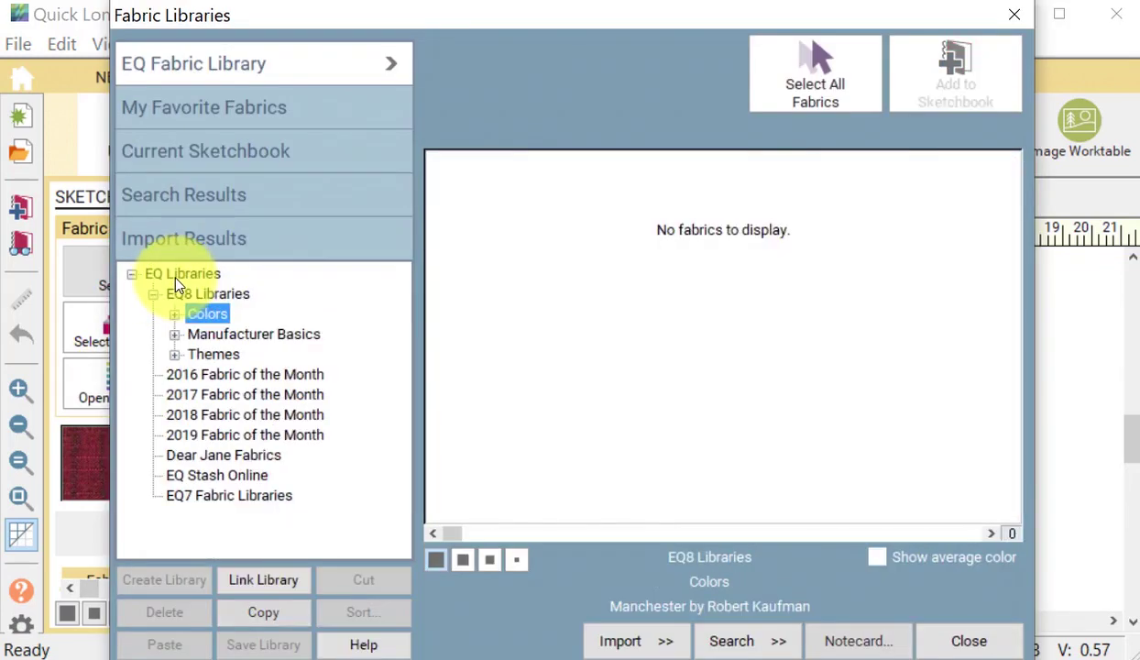
pyautogui.click(289, 436)
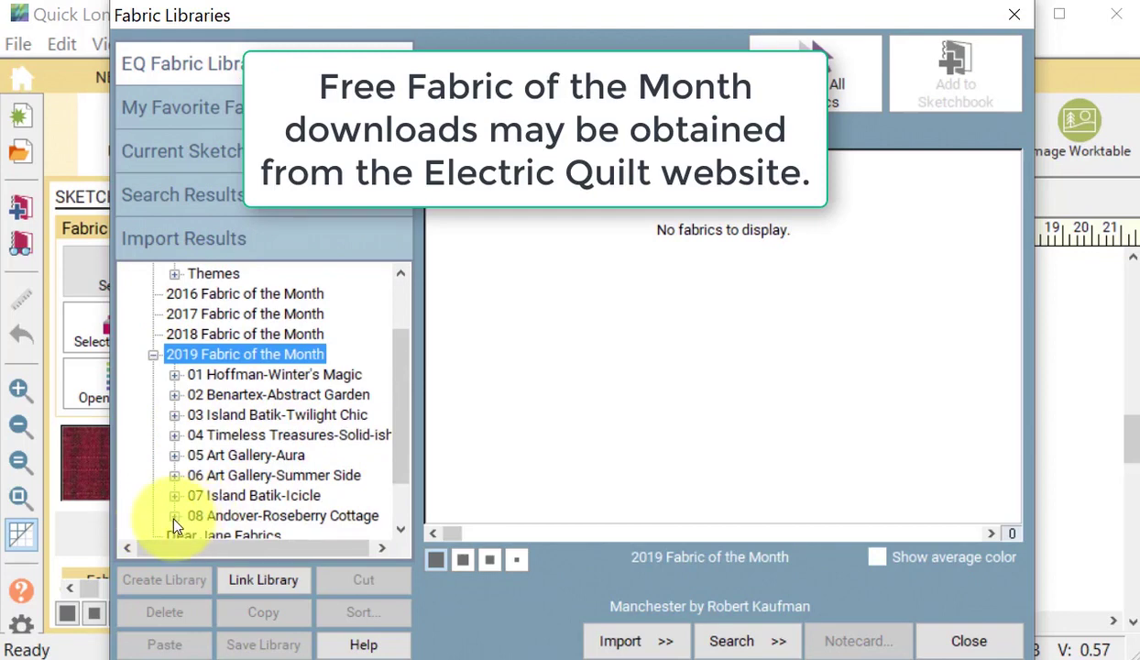
pyautogui.click(175, 516)
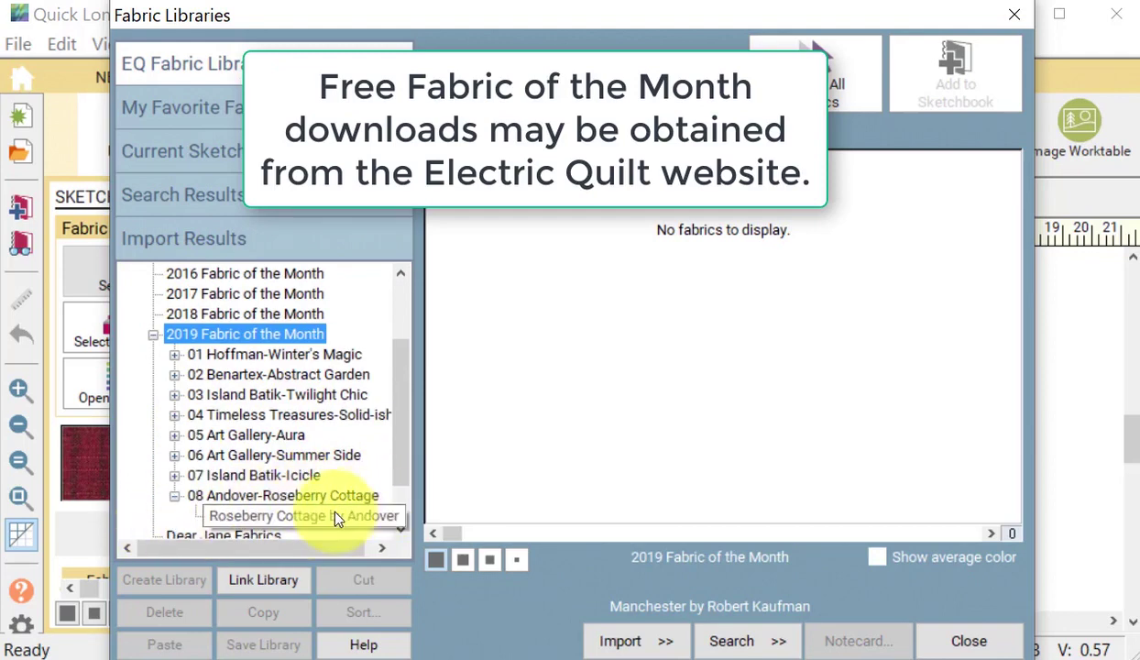
pyautogui.click(292, 516)
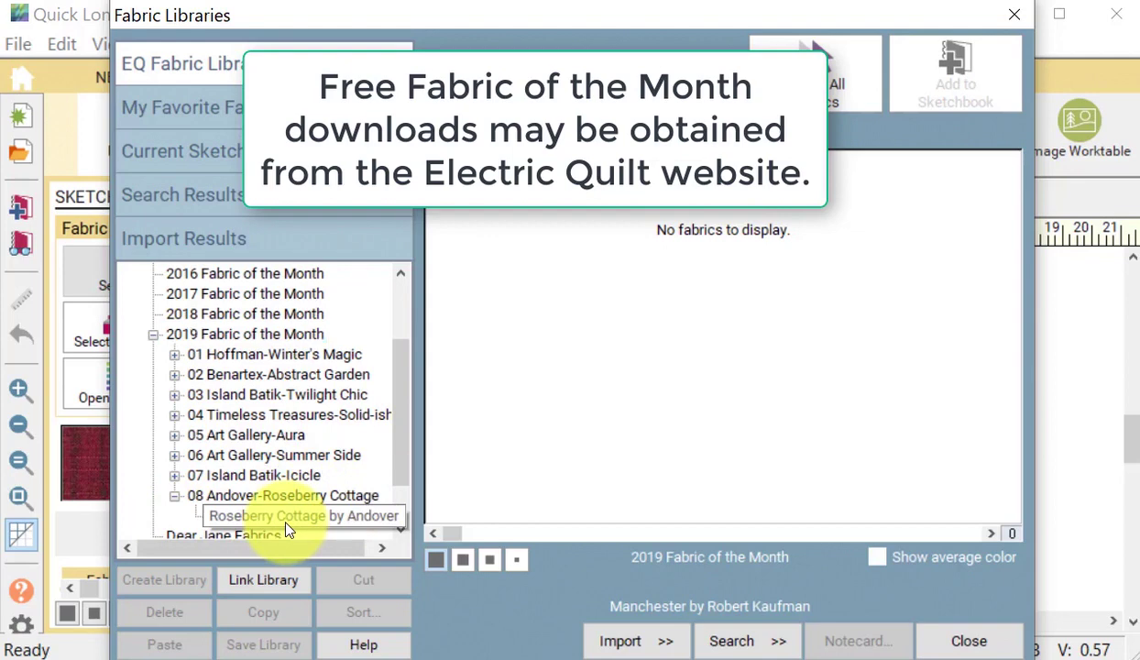
pyautogui.click(547, 263)
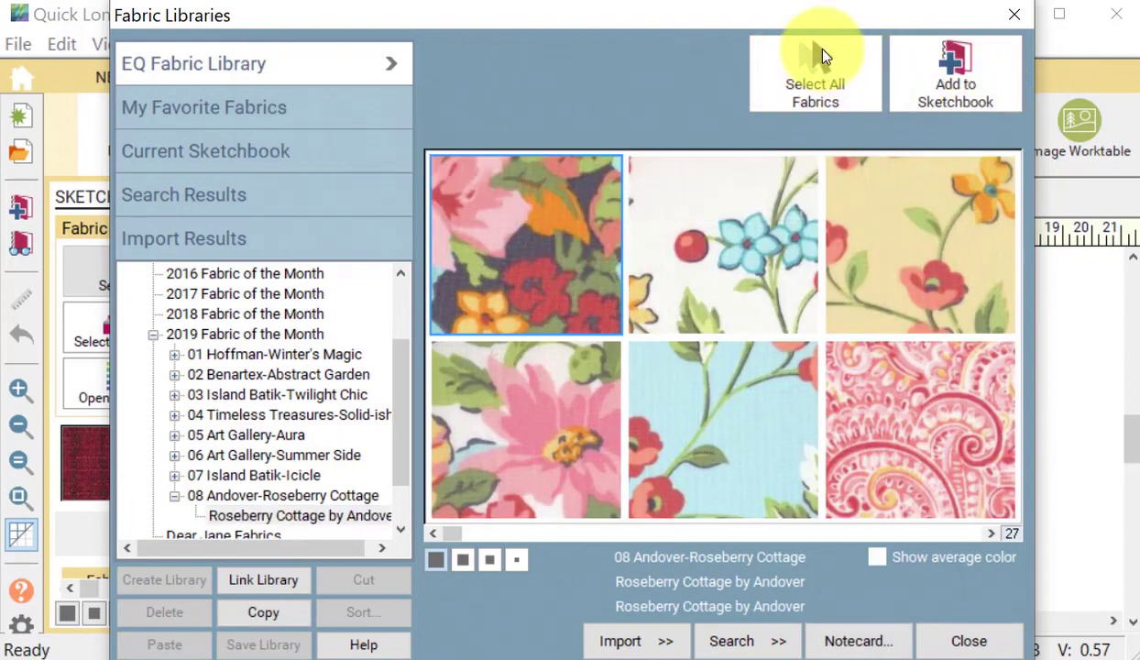
pyautogui.click(827, 72)
pyautogui.click(955, 73)
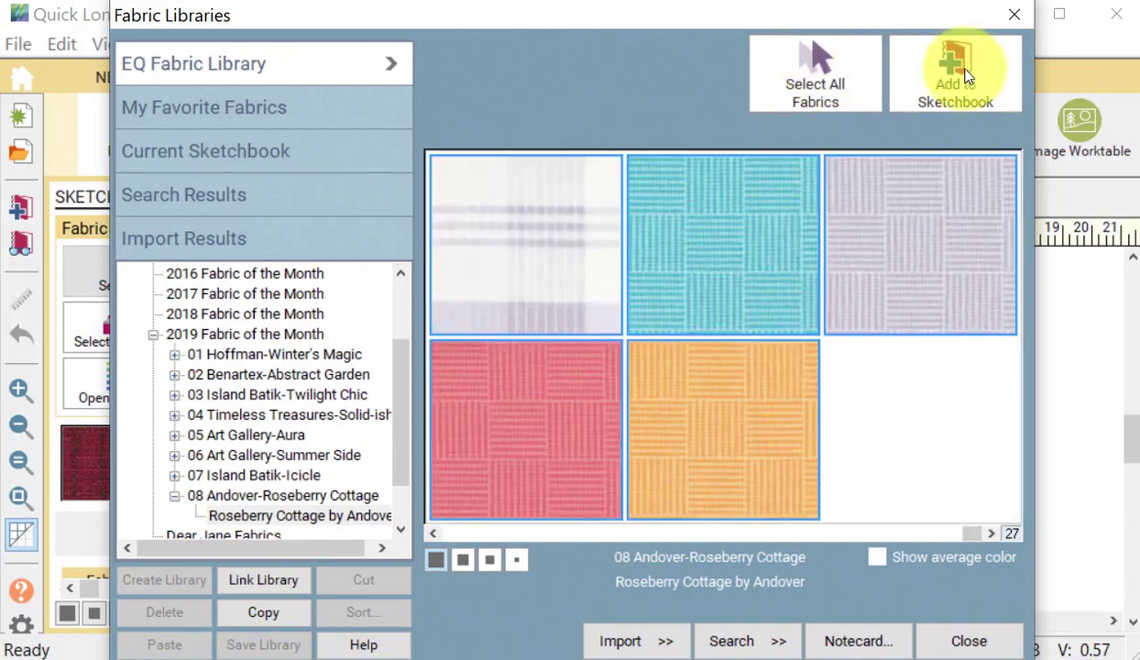
pyautogui.click(962, 639)
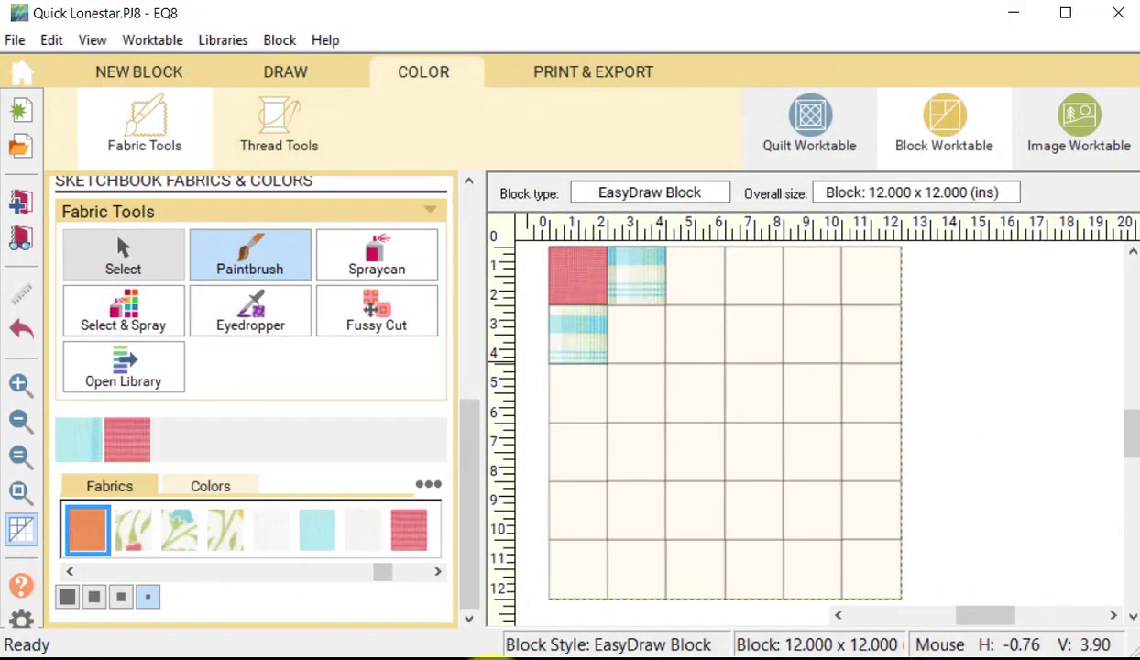
# Step: Paint the five-patch diagonal from row 6, column 2 up to row 2, column 6 with the orange floral fabric
pyautogui.click(636, 569)
pyautogui.click(694, 511)
pyautogui.click(753, 453)
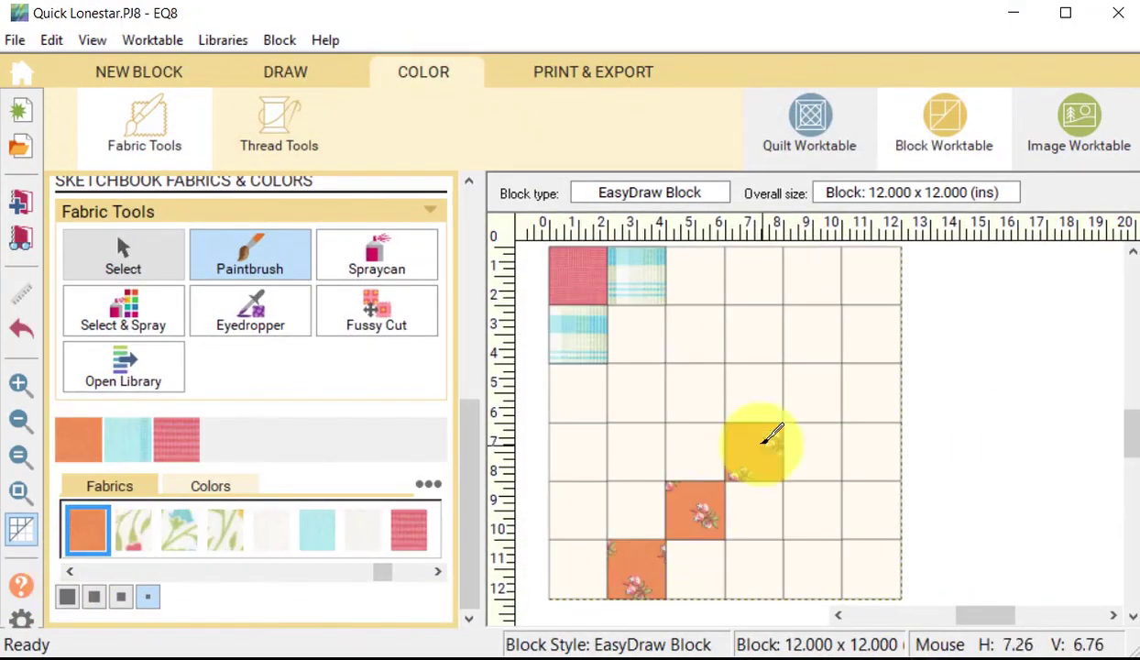
pyautogui.click(811, 394)
pyautogui.click(870, 335)
# Step: Paint the four-patch diagonal from row 4, column 1 up to row 1, column 4 with the green floral fabric
pyautogui.click(70, 572)
pyautogui.click(577, 453)
pyautogui.click(636, 394)
pyautogui.click(694, 335)
pyautogui.click(753, 277)
# Step: Paint the block's lower-right corner patch in golden woven fabric and the two patches diagonally flanking it in red floral
pyautogui.click(71, 571)
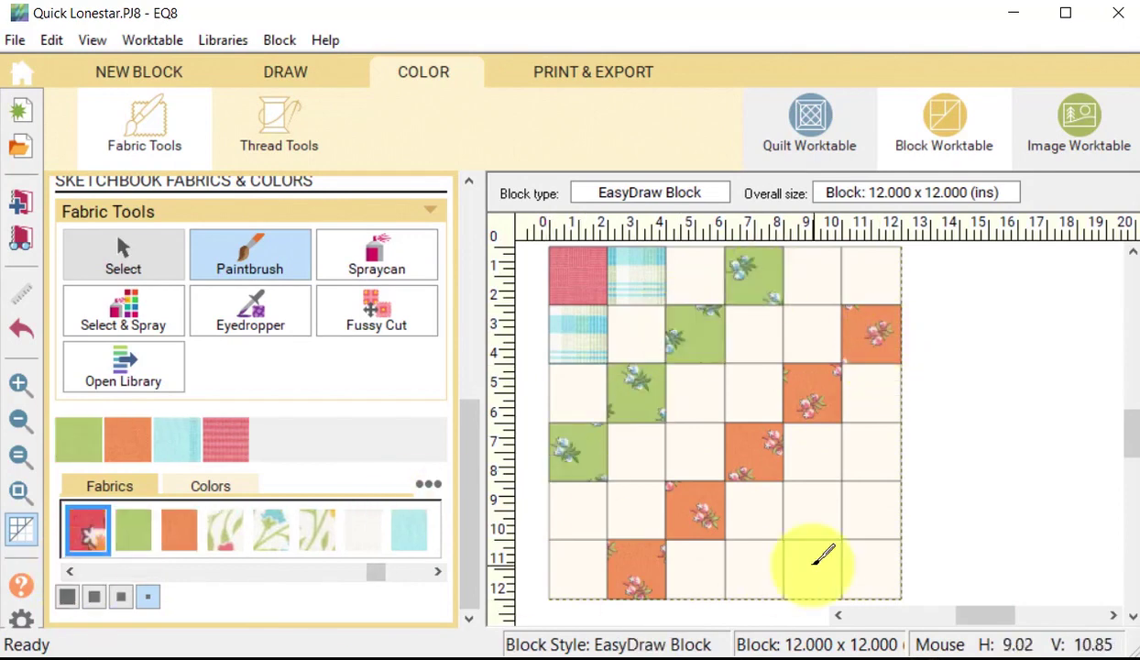
pyautogui.click(811, 568)
pyautogui.click(870, 512)
pyautogui.click(71, 572)
pyautogui.click(409, 572)
pyautogui.click(363, 531)
pyautogui.click(870, 570)
# Step: Paint the three-patch diagonal from row 6, column 4 up to row 4, column 6 with the turquoise woven fabric
pyautogui.click(318, 533)
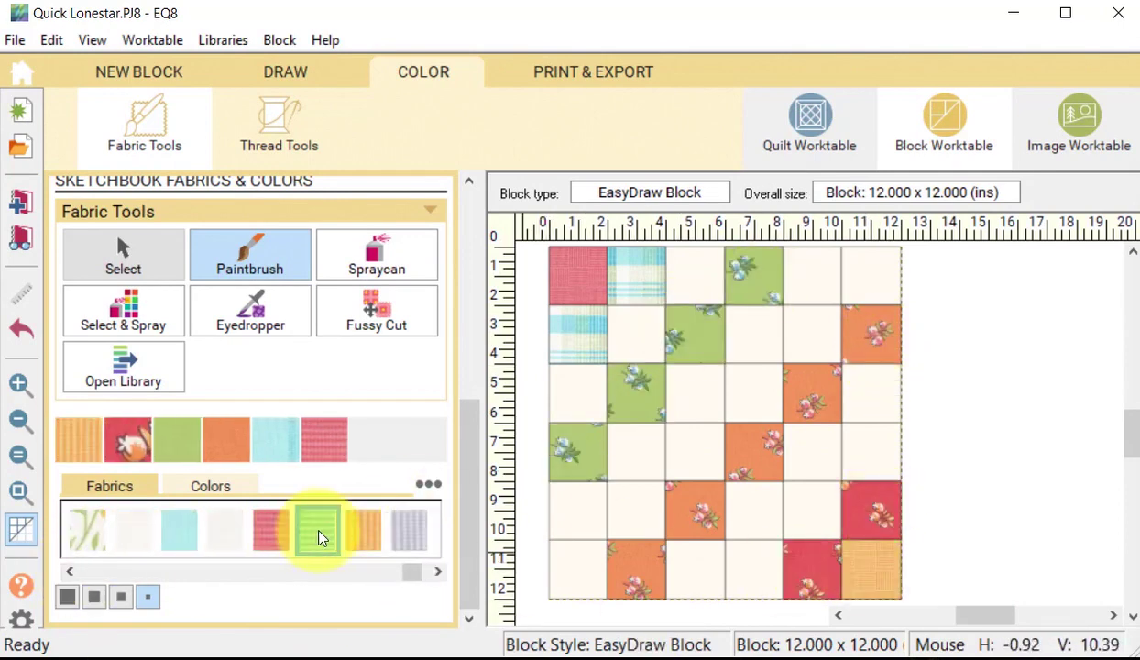
pyautogui.click(753, 570)
pyautogui.click(812, 511)
pyautogui.click(871, 453)
# Step: Paint the six-patch diagonal from the lower-left to the upper-right corner with the pink-red woven fabric
pyautogui.click(271, 529)
pyautogui.click(577, 570)
pyautogui.click(636, 512)
pyautogui.click(695, 453)
pyautogui.click(753, 394)
pyautogui.click(812, 335)
pyautogui.click(871, 276)
# Step: Fill the diagonal starting at row 6, column 3 with pink plaid and the one starting at row 5, column 1 with yellow paisley
pyautogui.click(134, 529)
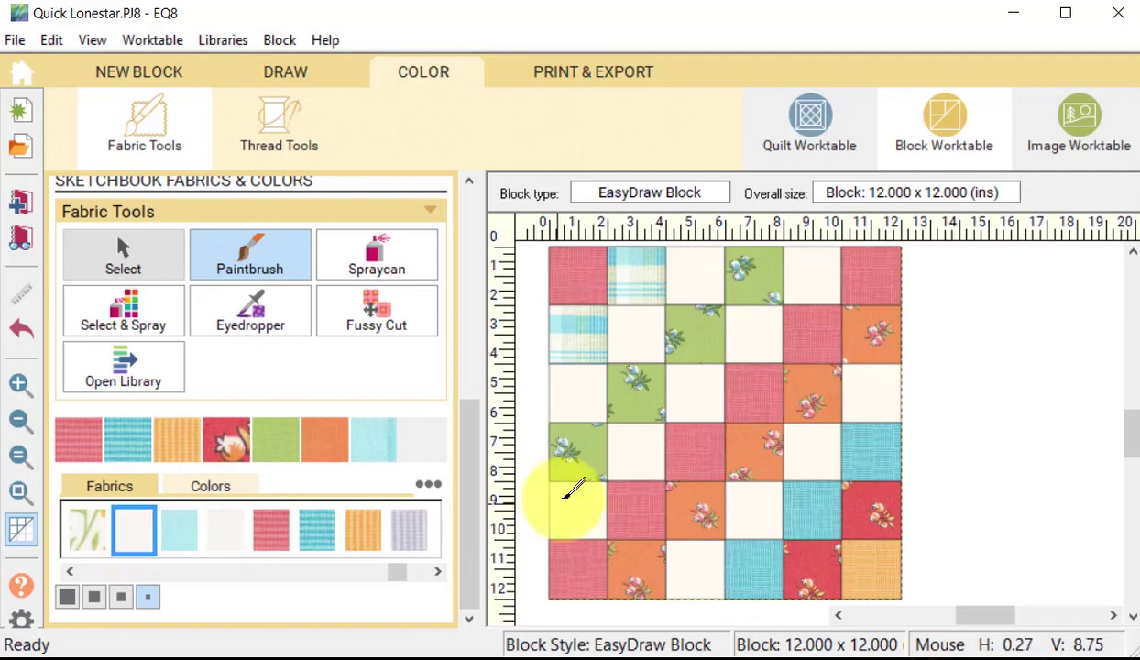
pyautogui.click(70, 571)
pyautogui.click(71, 572)
pyautogui.click(577, 512)
pyautogui.click(636, 452)
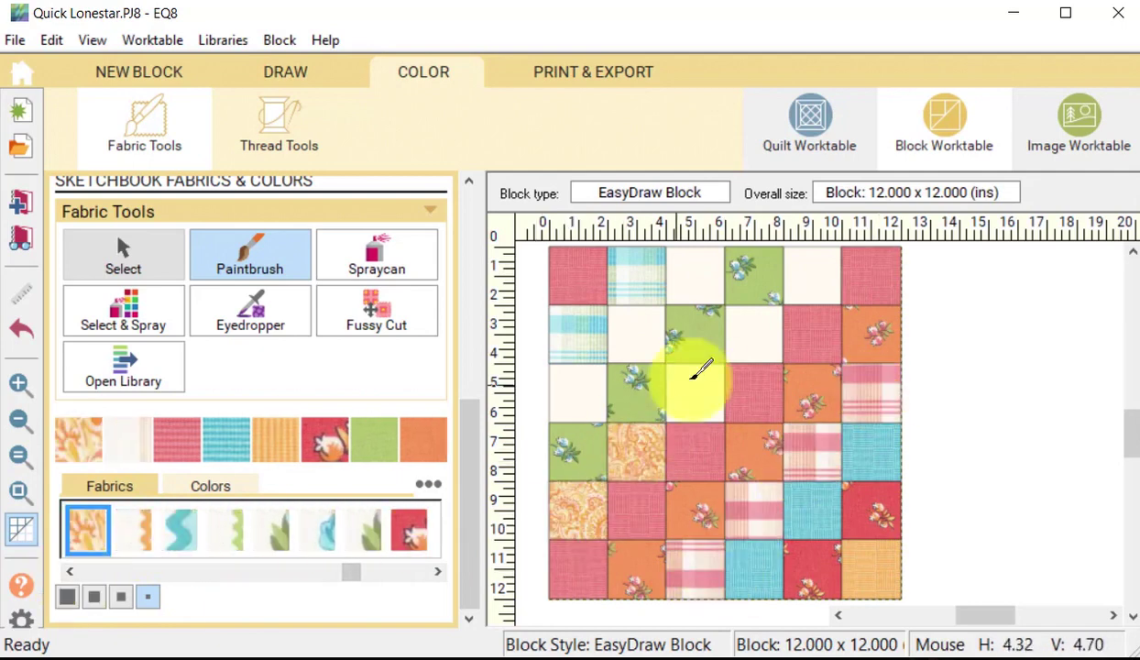
pyautogui.click(694, 394)
pyautogui.click(753, 336)
pyautogui.click(812, 276)
# Step: Paint the three-patch diagonal from row 3, column 1 to row 1, column 3 with pink paisley and add the block to the sketchbook
pyautogui.click(70, 572)
pyautogui.click(87, 530)
pyautogui.click(577, 394)
pyautogui.click(635, 335)
pyautogui.click(695, 276)
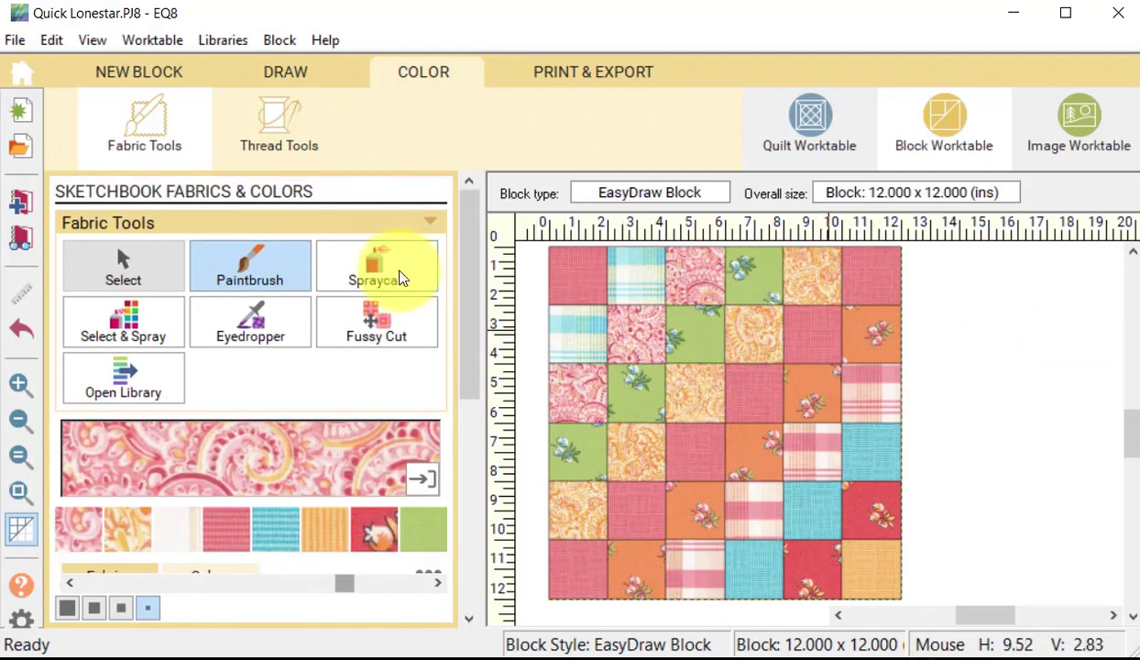
pyautogui.click(25, 217)
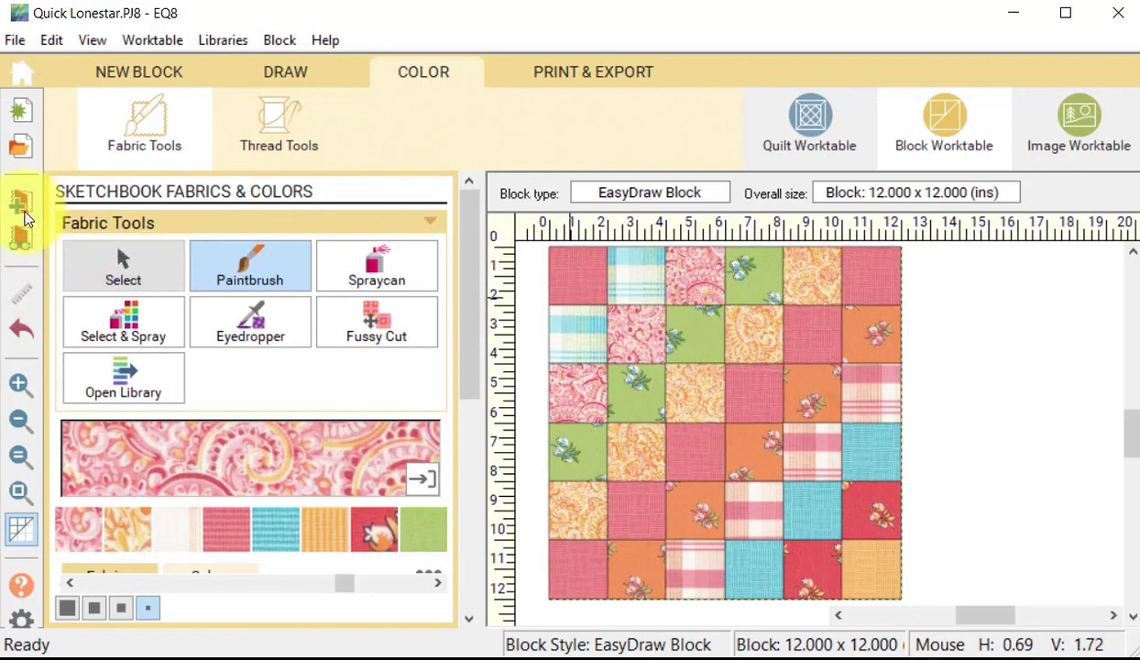
# Step: Switch to the Quilt Worktable and open the layout library for a new quilt
pyautogui.click(814, 128)
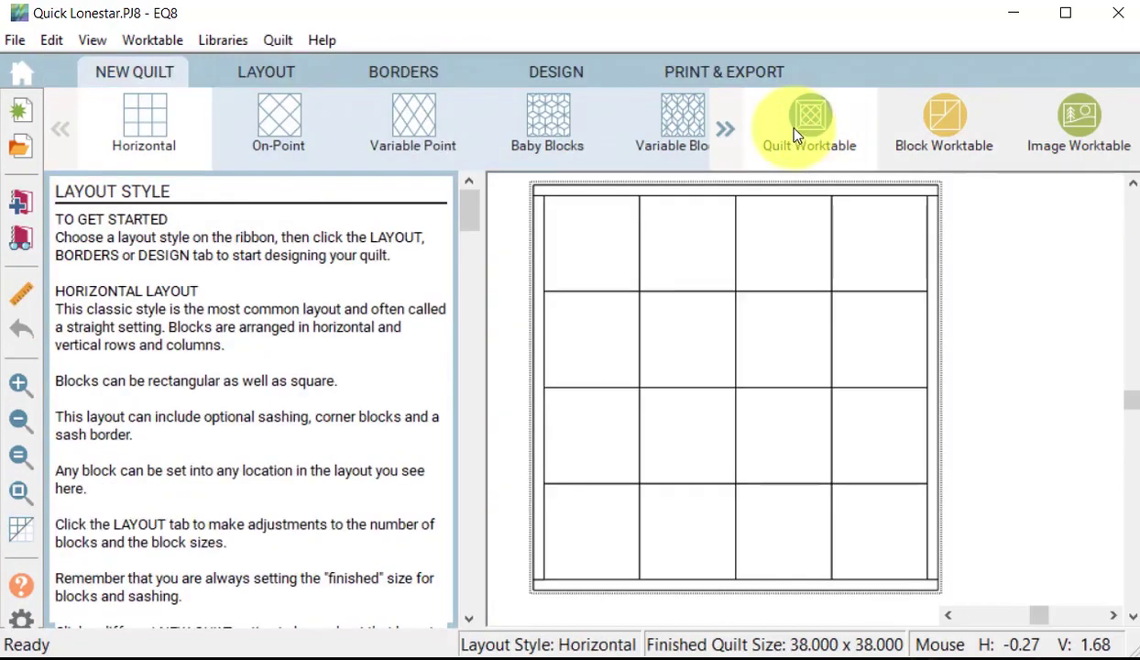
pyautogui.click(726, 130)
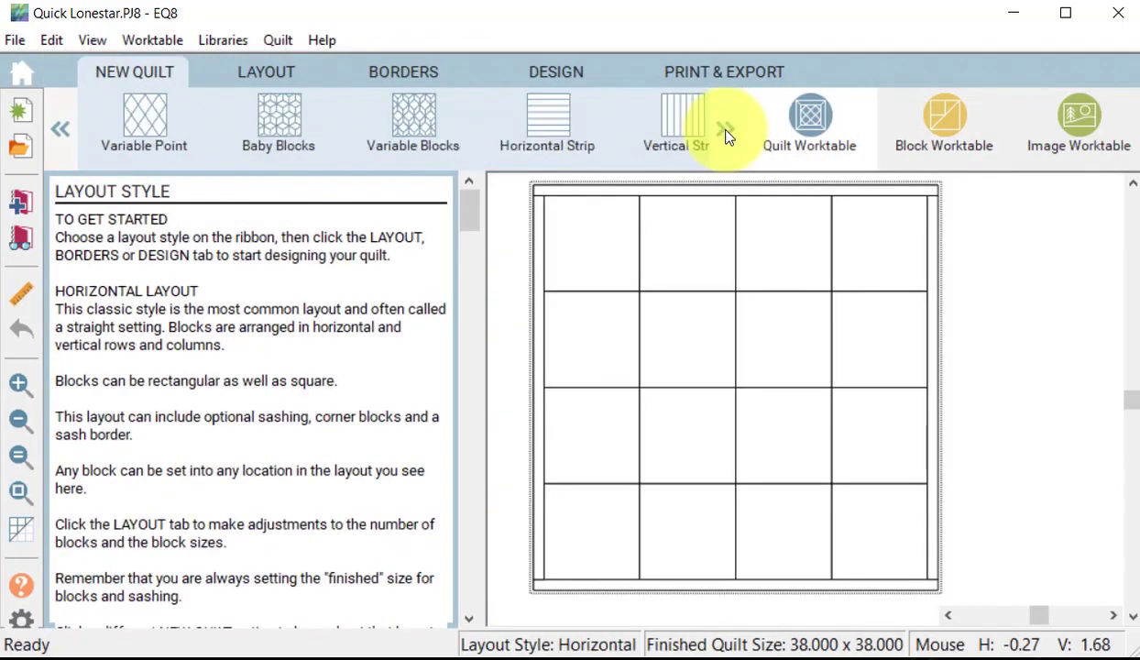
pyautogui.click(726, 130)
pyautogui.click(725, 130)
pyautogui.click(725, 130)
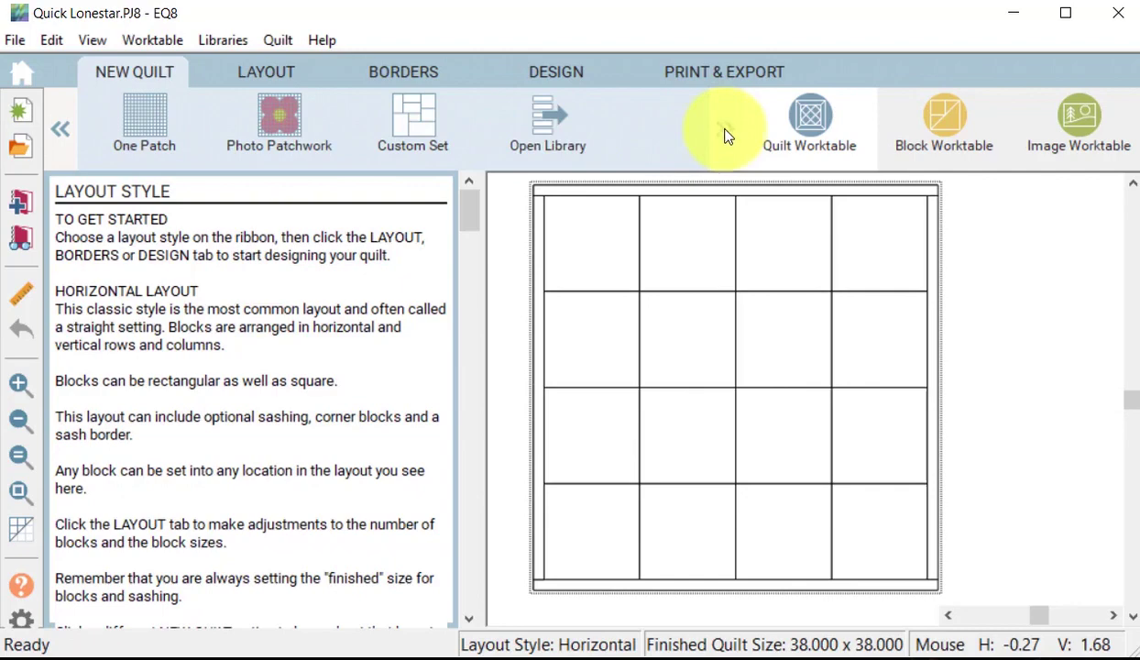
pyautogui.click(545, 129)
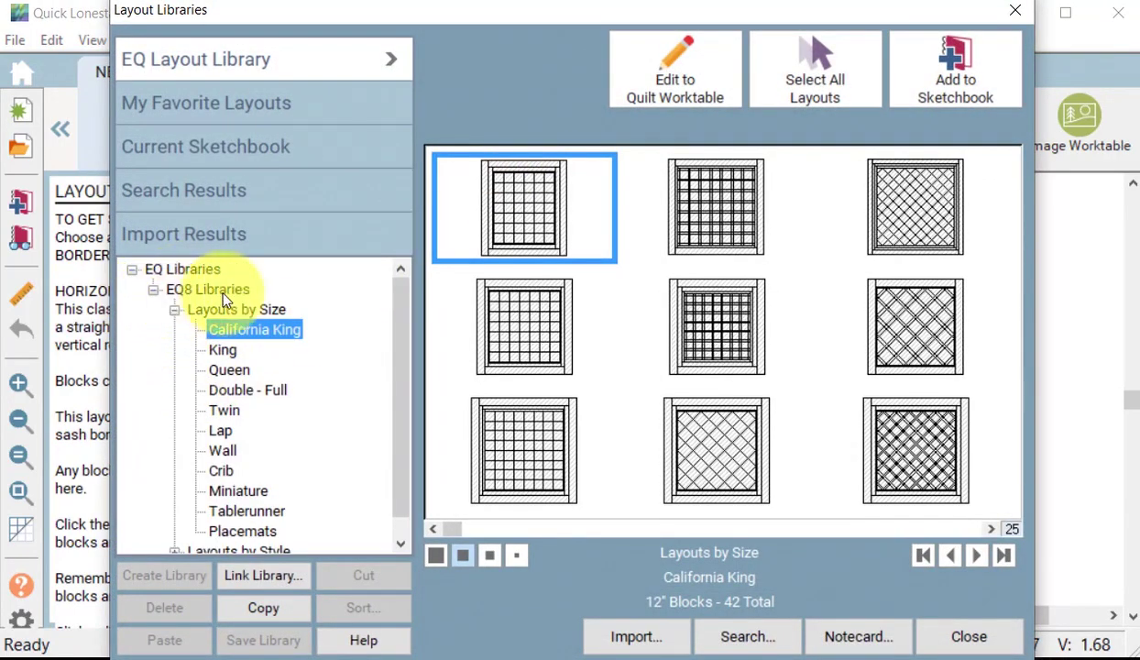
# Step: Load the Stars - 1 layout from Layouts by Style into the Quilt Worktable and show the quilt patch lines
pyautogui.click(173, 307)
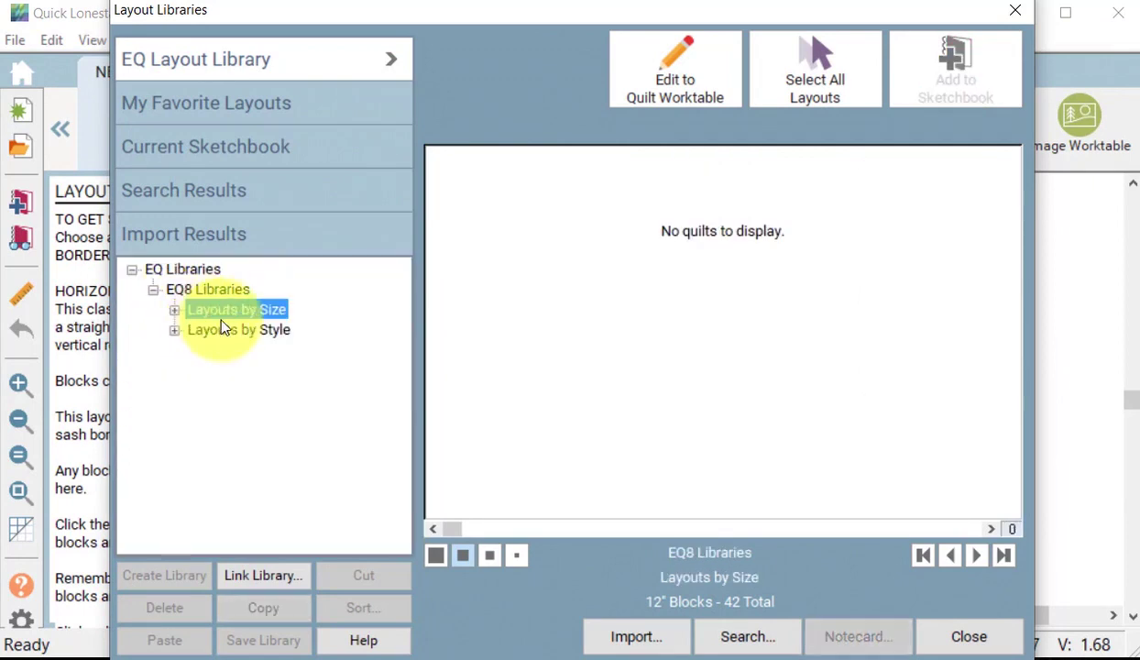
pyautogui.click(175, 332)
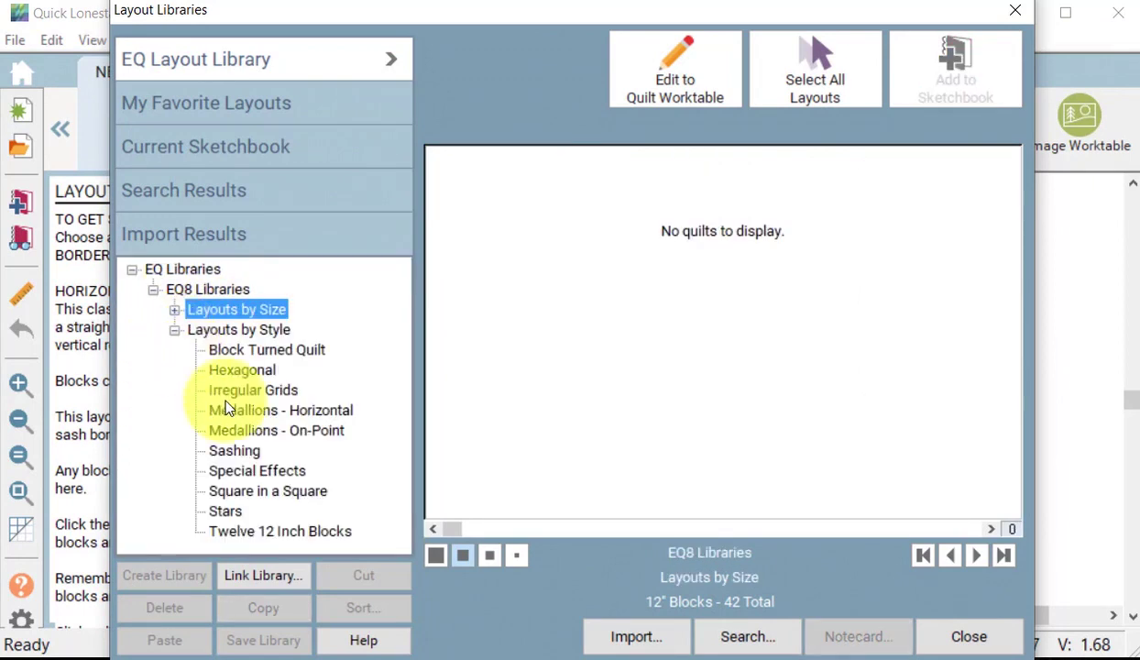
pyautogui.click(227, 513)
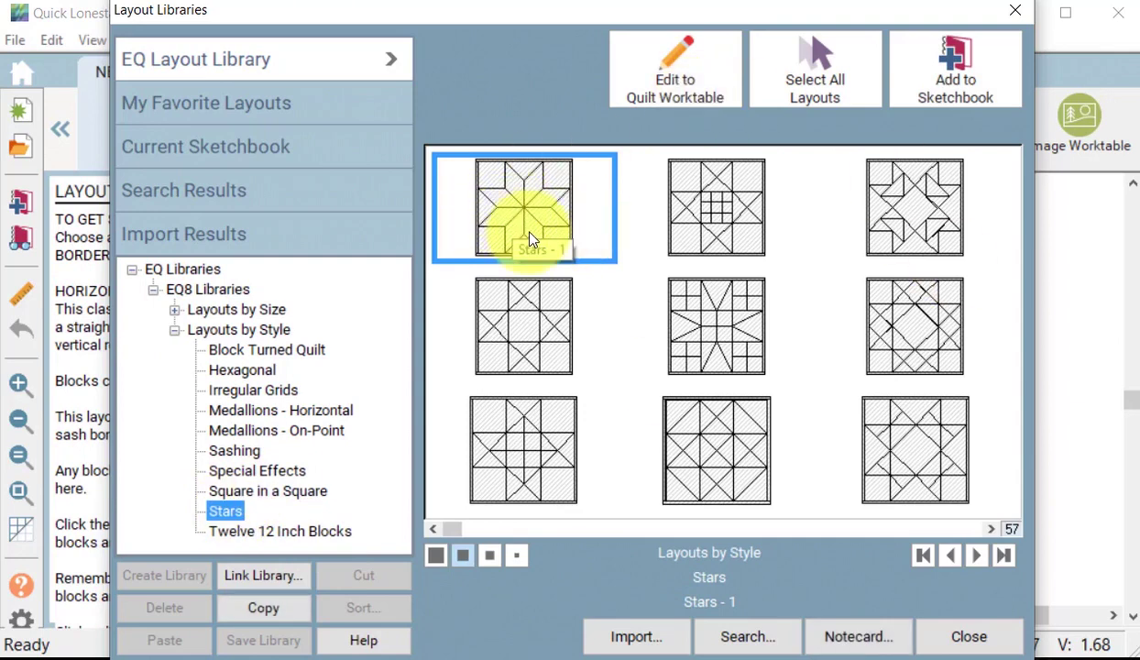
pyautogui.click(651, 62)
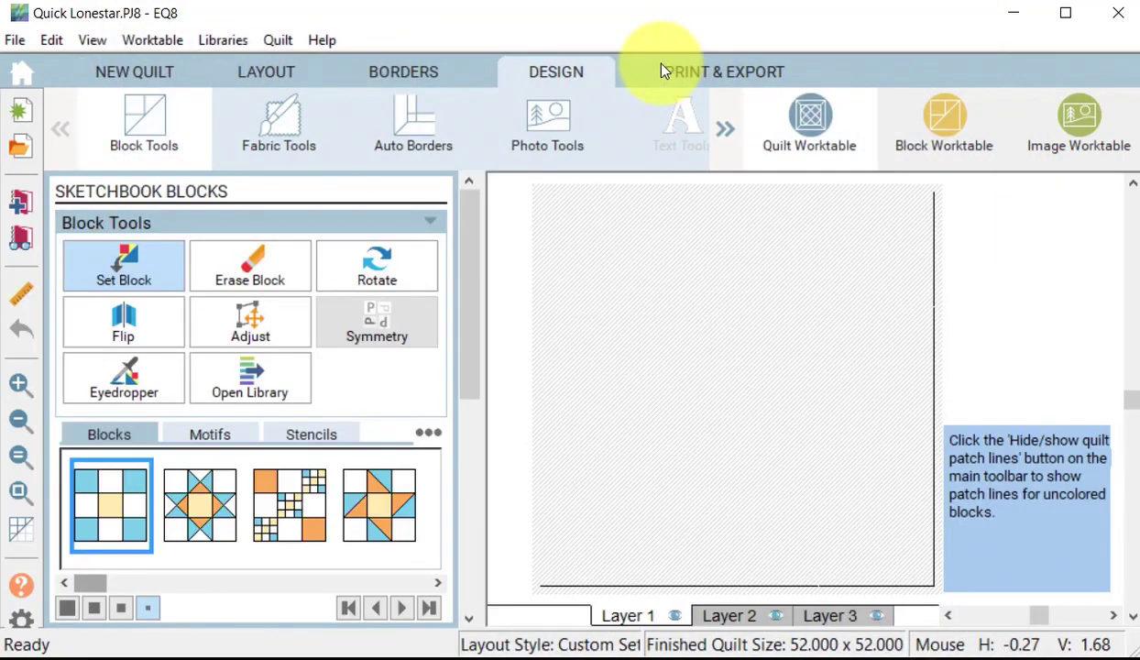
pyautogui.click(26, 533)
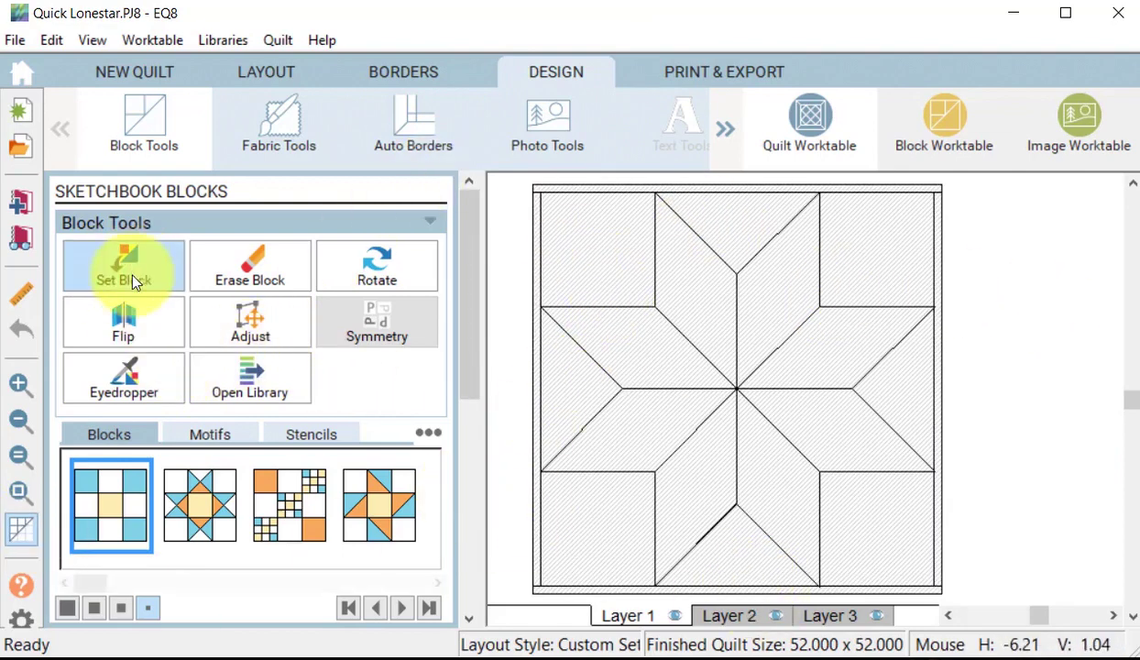
# Step: Set the colored 6 by 6 grid block into all eight diamonds of the star
pyautogui.moveTo(84, 581); pyautogui.dragTo(467, 595)
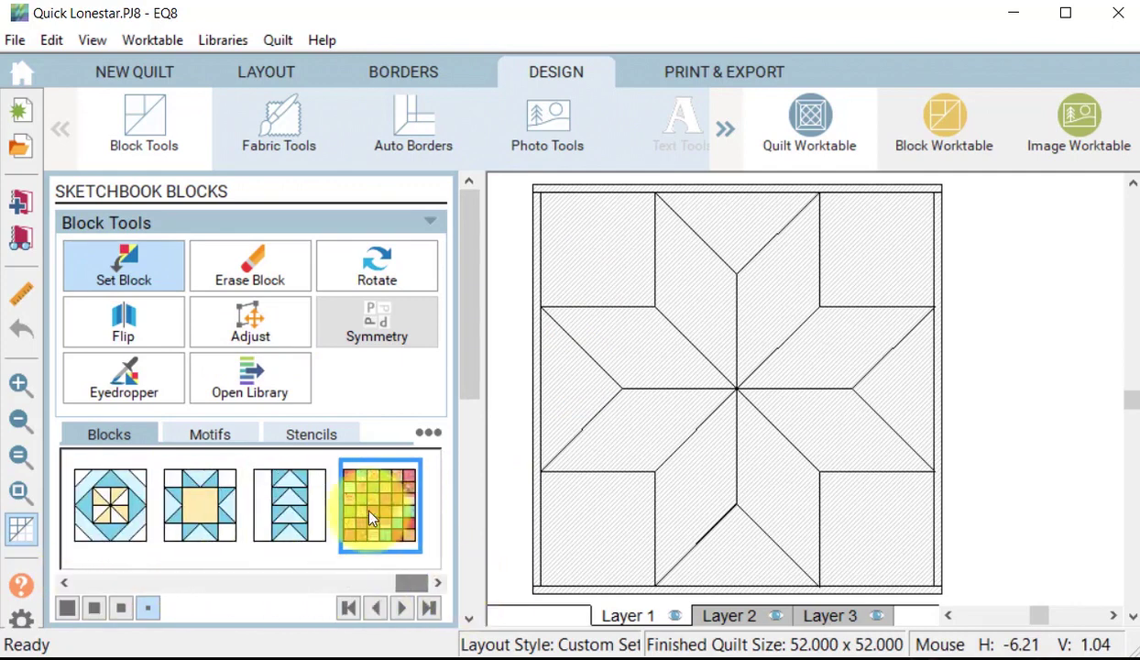
pyautogui.click(685, 275)
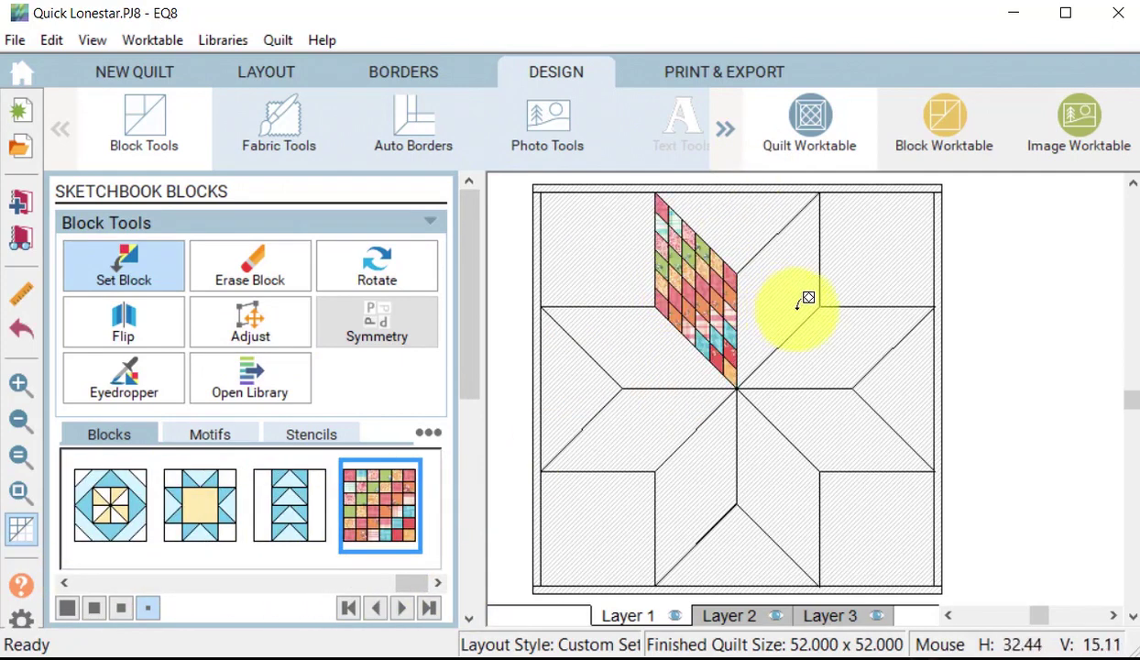
pyautogui.click(806, 298)
pyautogui.click(857, 315)
pyautogui.click(834, 406)
pyautogui.click(760, 447)
pyautogui.click(708, 449)
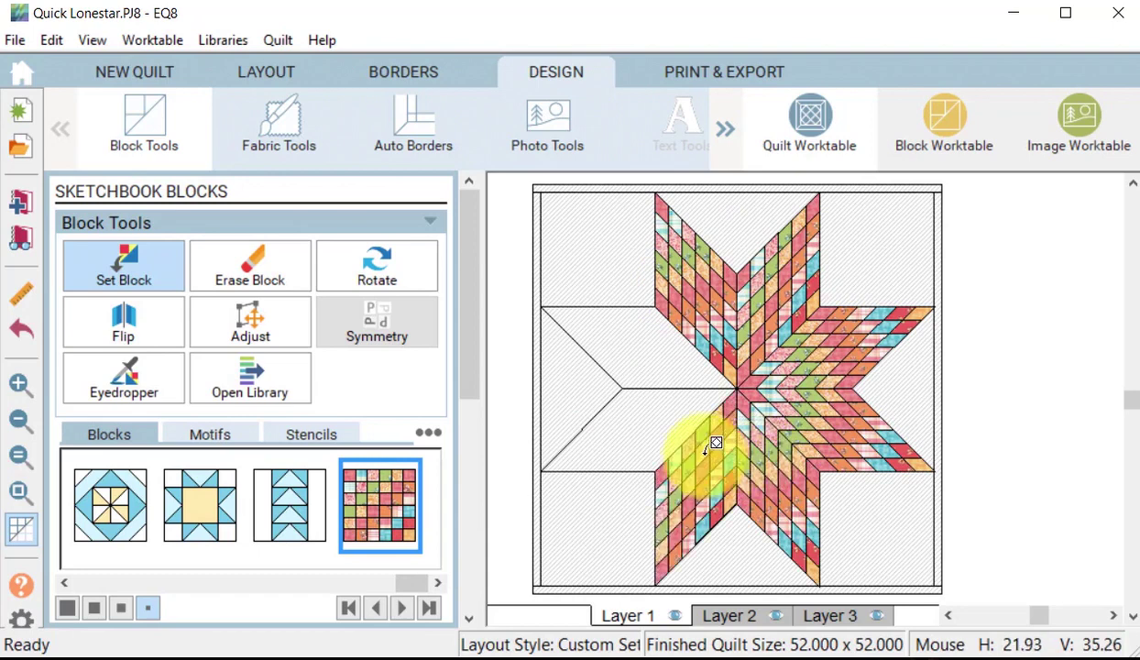
pyautogui.click(652, 403)
pyautogui.click(670, 365)
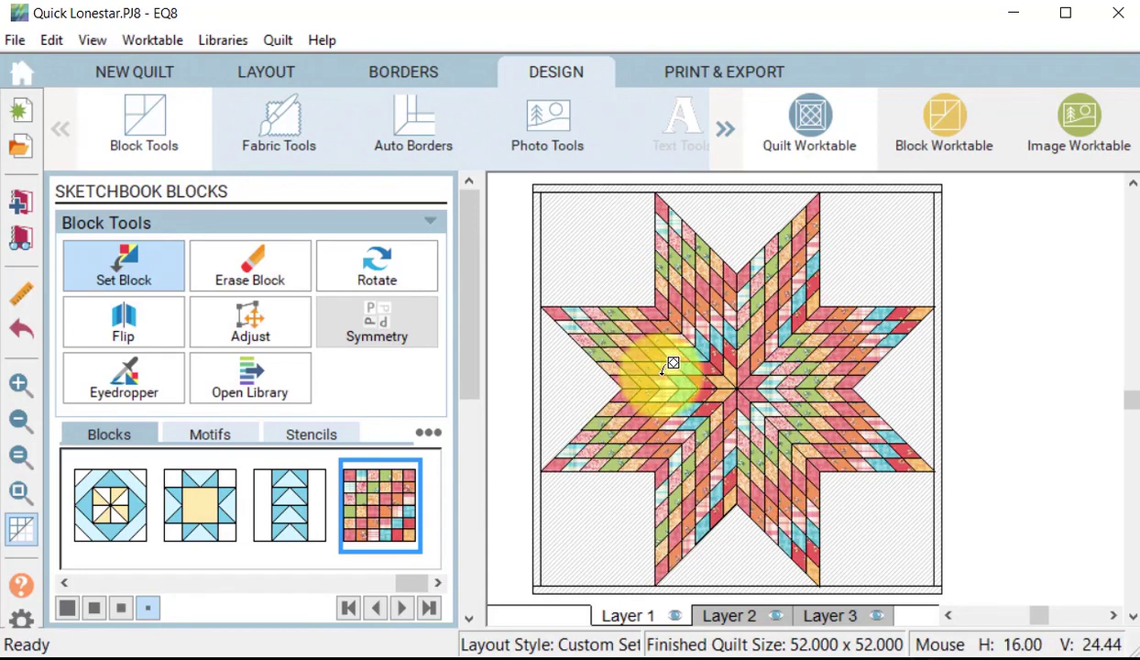
# Step: Rotate the diamond blocks so their golden corner patches meet at the star's center
pyautogui.click(376, 264)
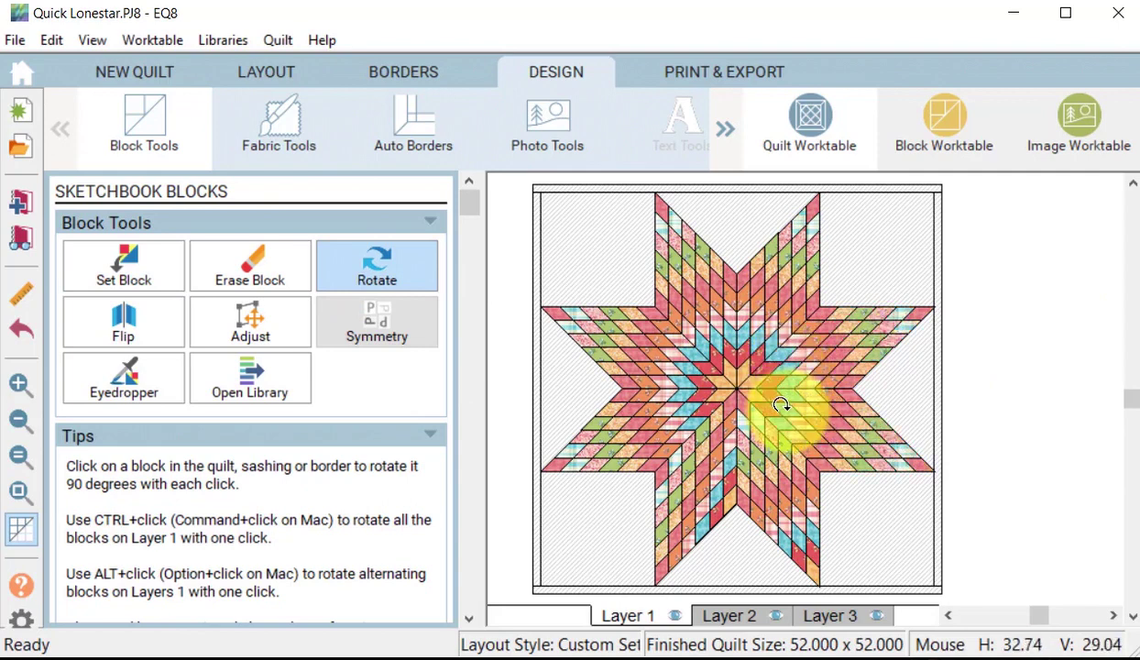
pyautogui.click(720, 436)
pyautogui.click(714, 435)
pyautogui.click(715, 437)
pyautogui.click(718, 441)
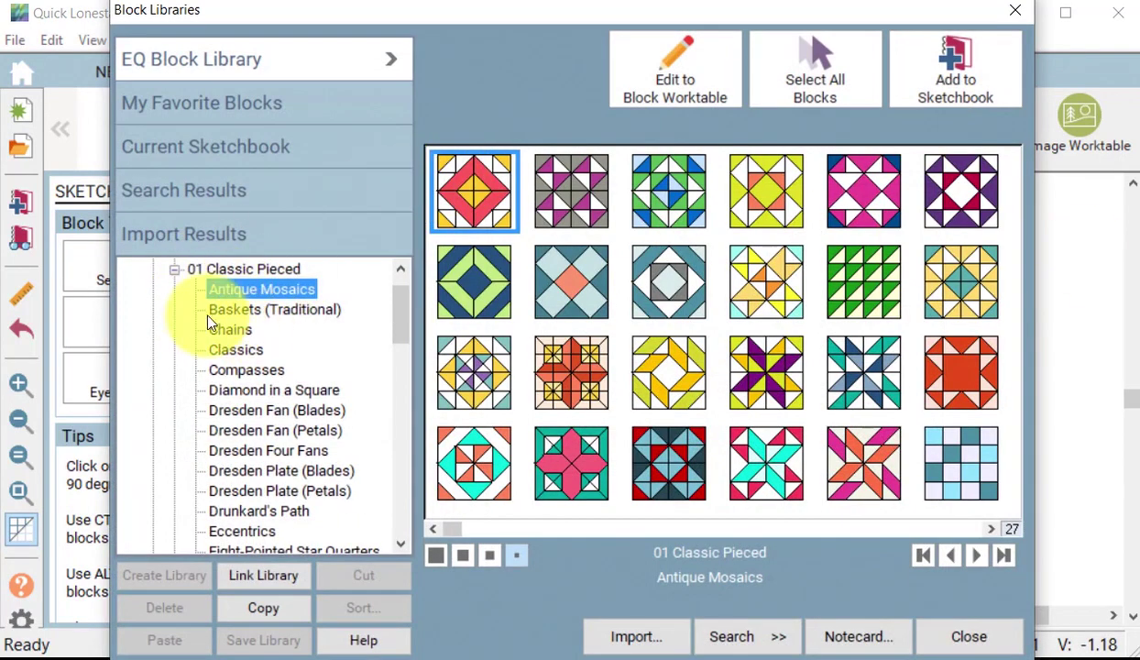
# Step: Add the Peonies block from the library's 04 Classic Applique, Crossing Designs category to the sketchbook
pyautogui.click(175, 269)
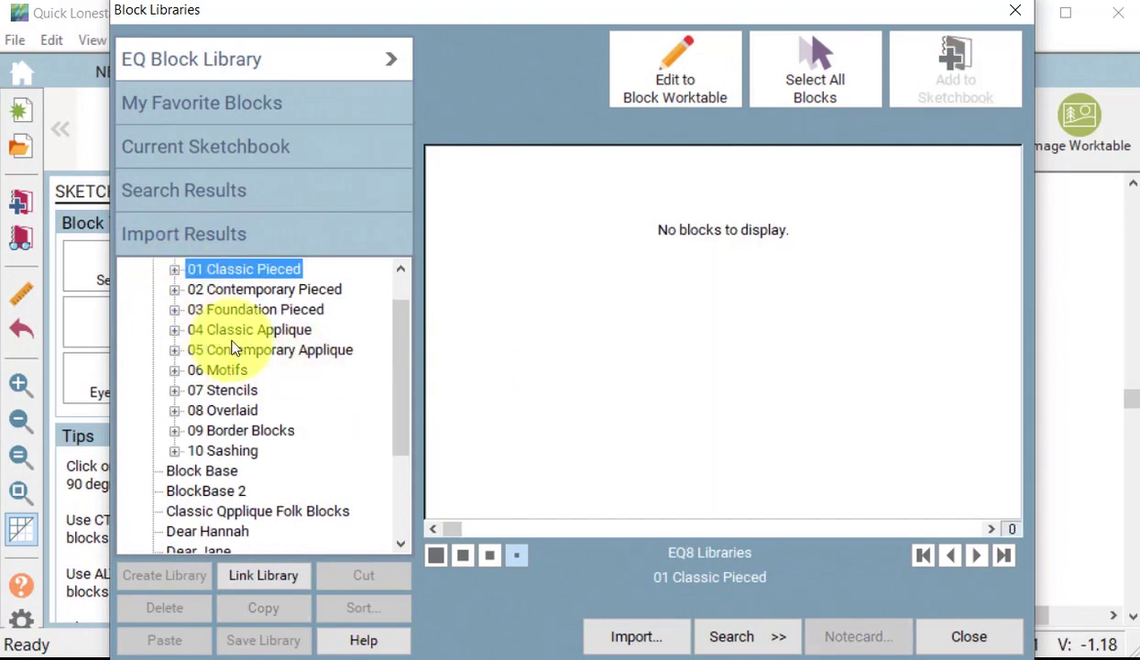
pyautogui.click(175, 329)
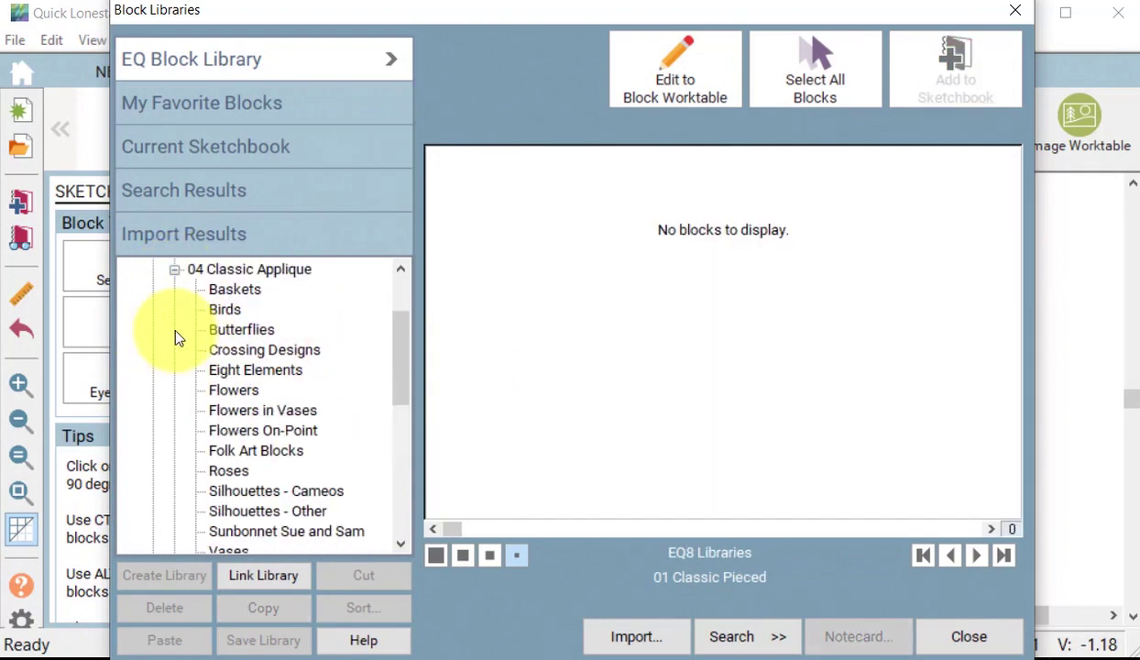
pyautogui.click(294, 354)
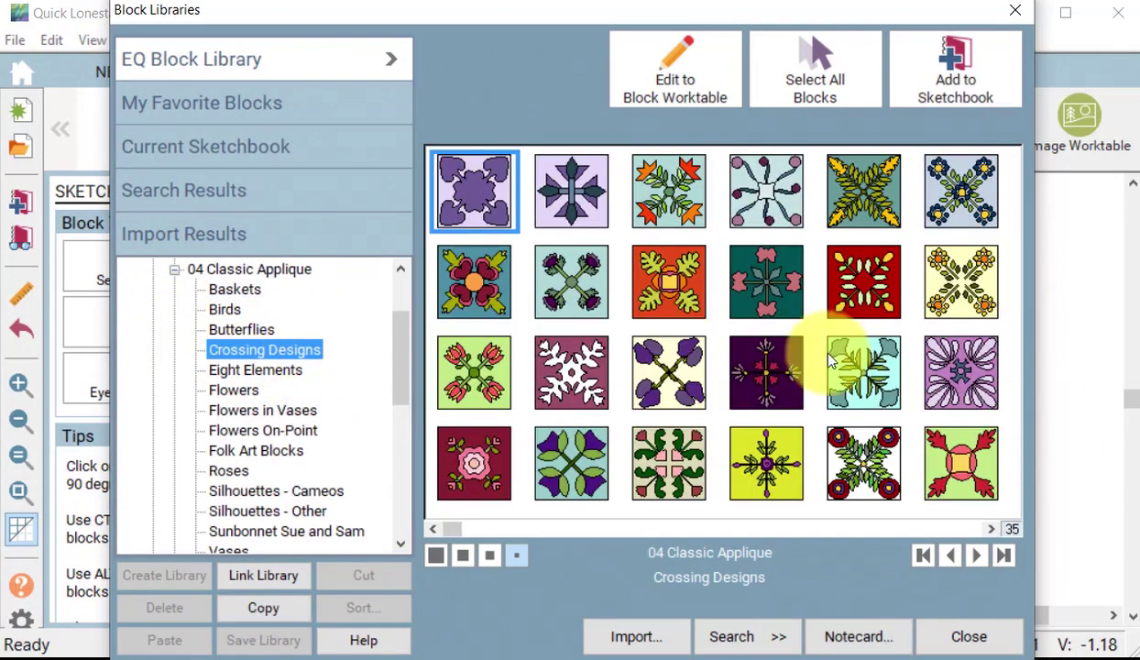
pyautogui.click(853, 373)
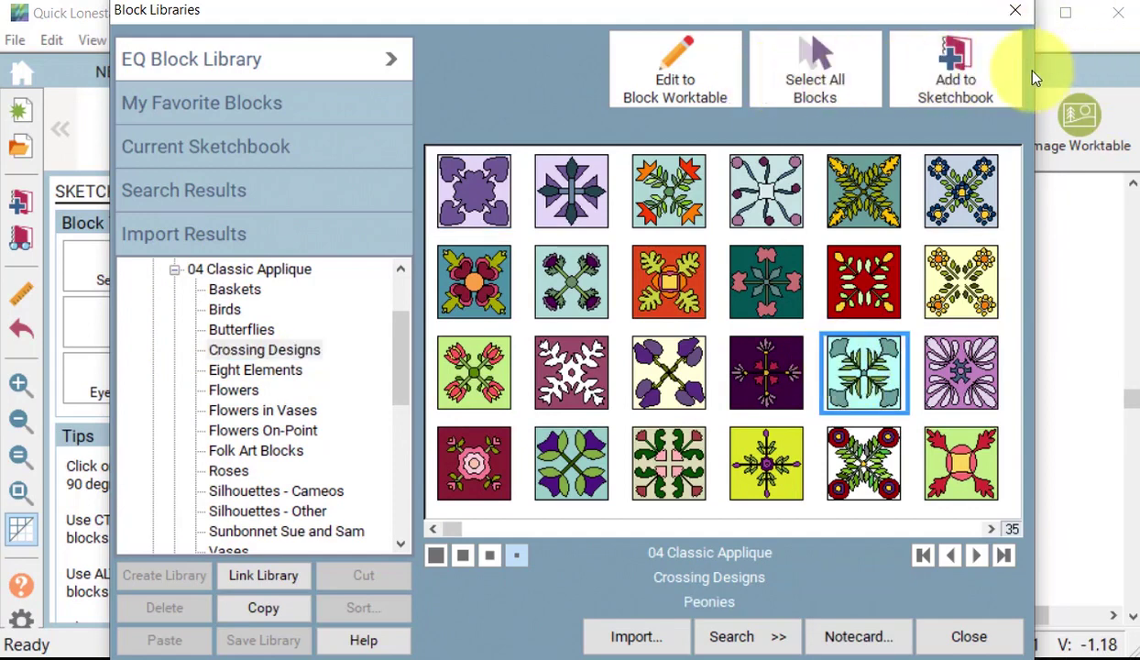
pyautogui.click(957, 74)
pyautogui.click(969, 634)
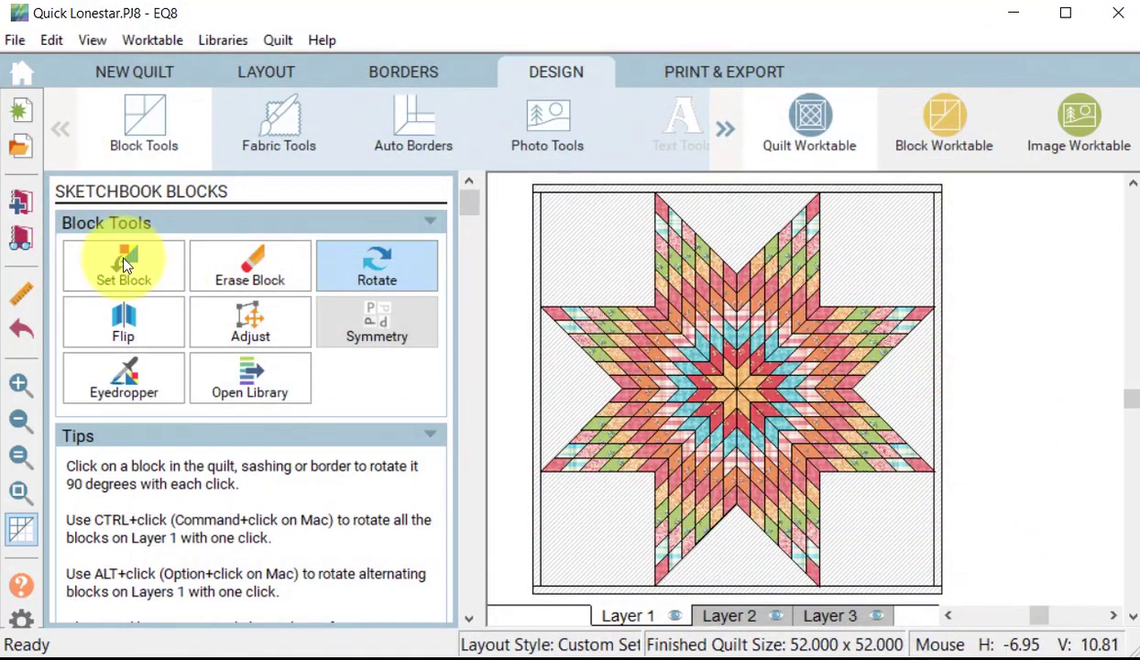
# Step: Set the Peonies block into all four corner squares and all four side triangles around the star
pyautogui.click(125, 265)
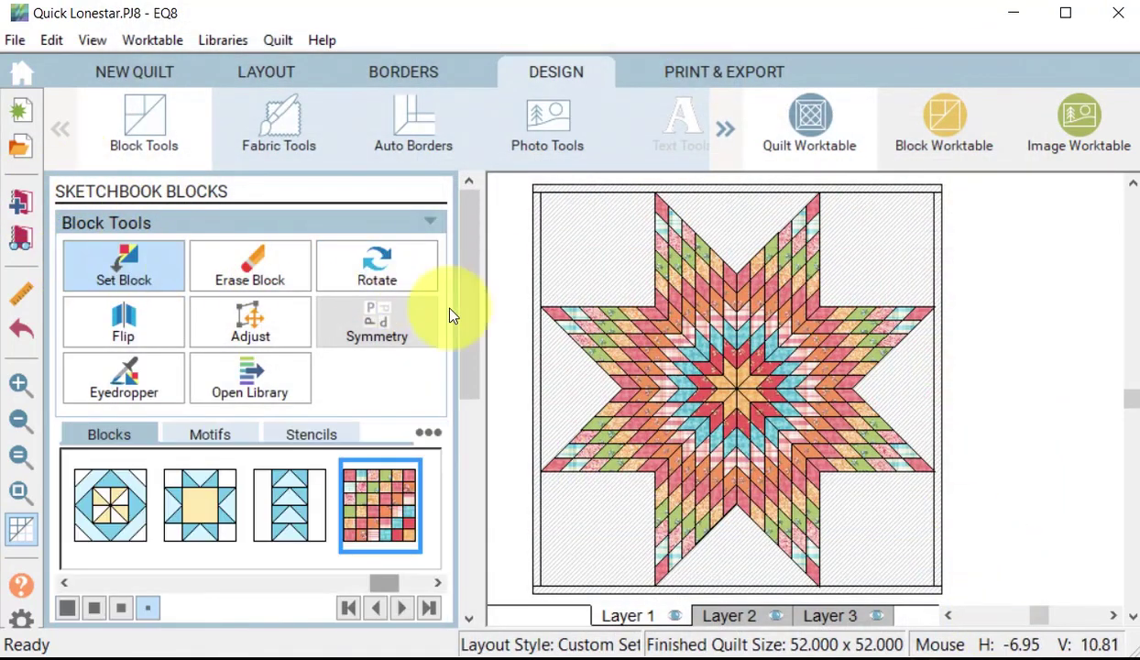
pyautogui.click(405, 586)
pyautogui.click(382, 481)
pyautogui.click(641, 225)
pyautogui.click(683, 211)
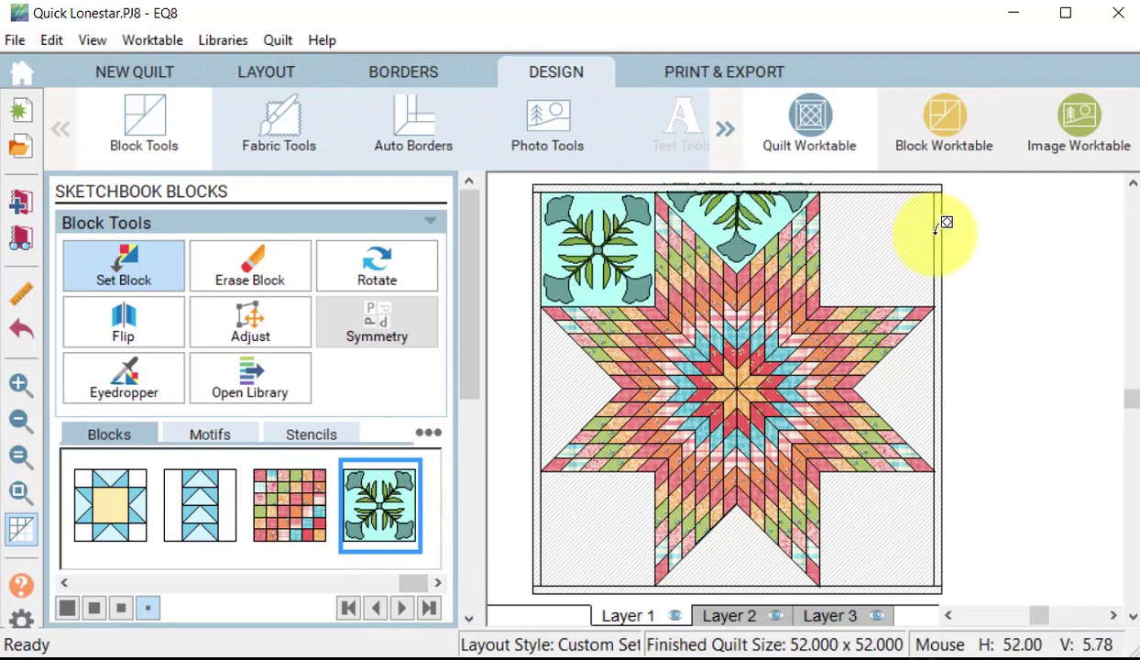
pyautogui.click(920, 243)
pyautogui.click(908, 375)
pyautogui.click(903, 522)
pyautogui.click(752, 549)
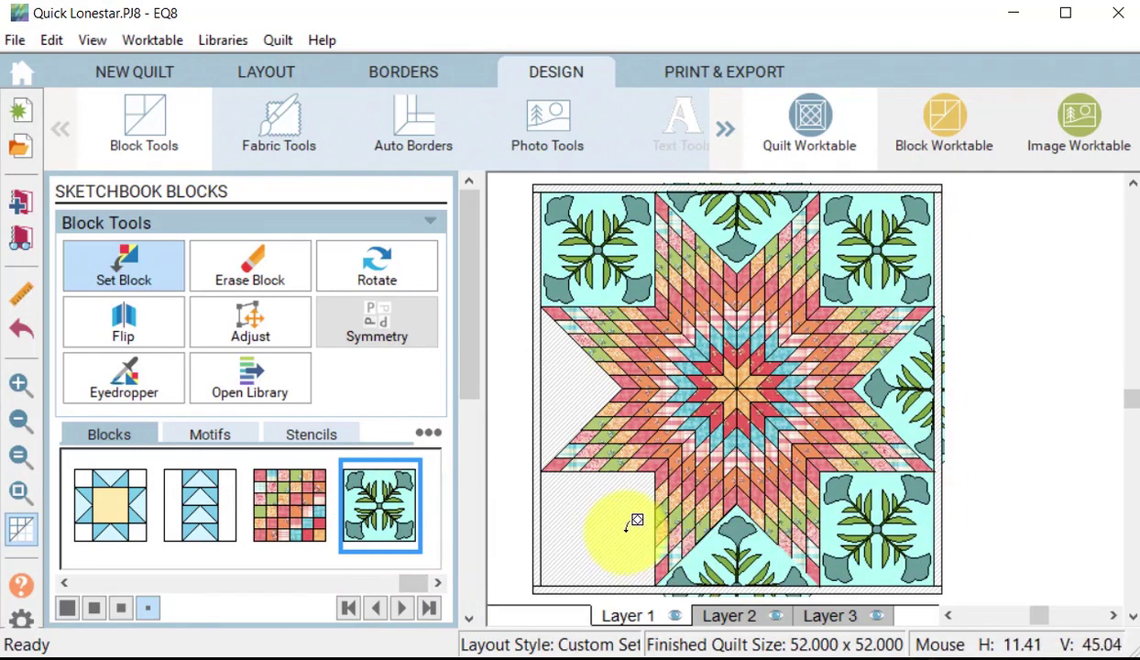
pyautogui.click(635, 522)
pyautogui.click(613, 394)
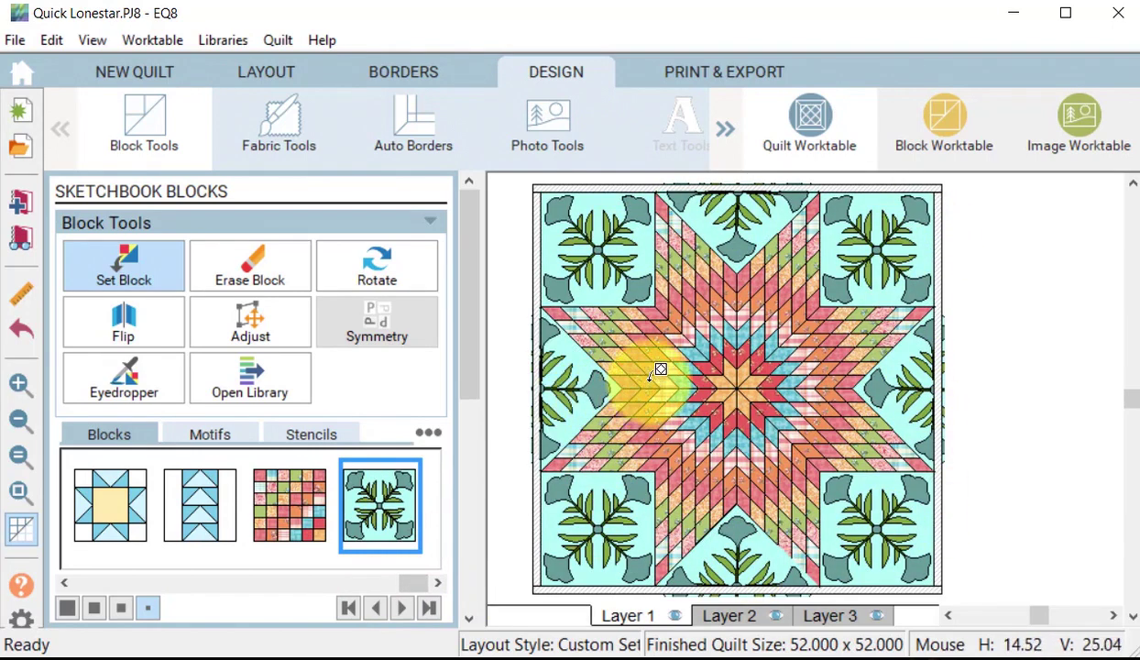
# Step: Recolor all Peonies blocks with pink paisley flowers, light green floral leaves, dark green stems and a cream print background using Swap Color
pyautogui.click(289, 174)
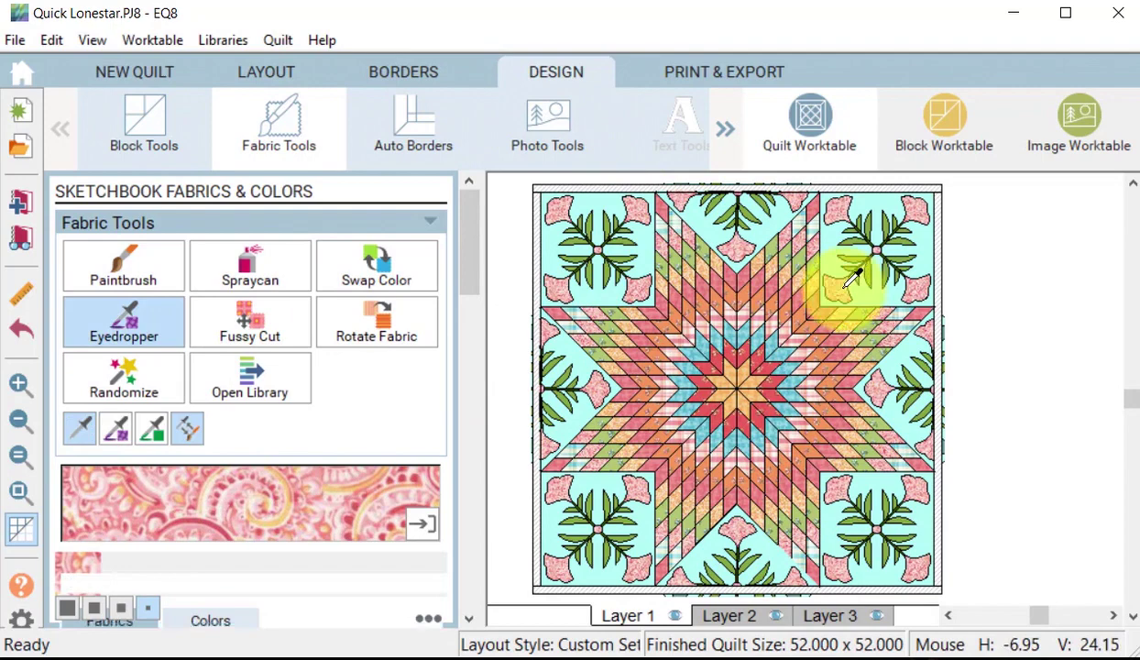
pyautogui.keyDown('alt'); pyautogui.click(839, 279); pyautogui.keyUp('alt')
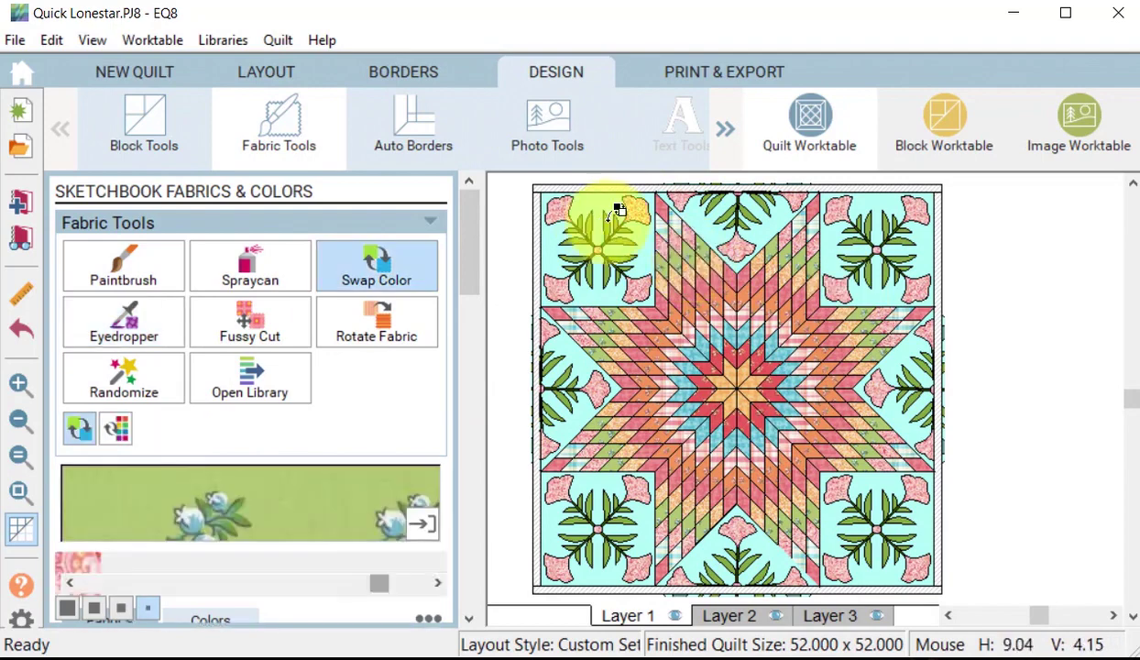
pyautogui.click(616, 231)
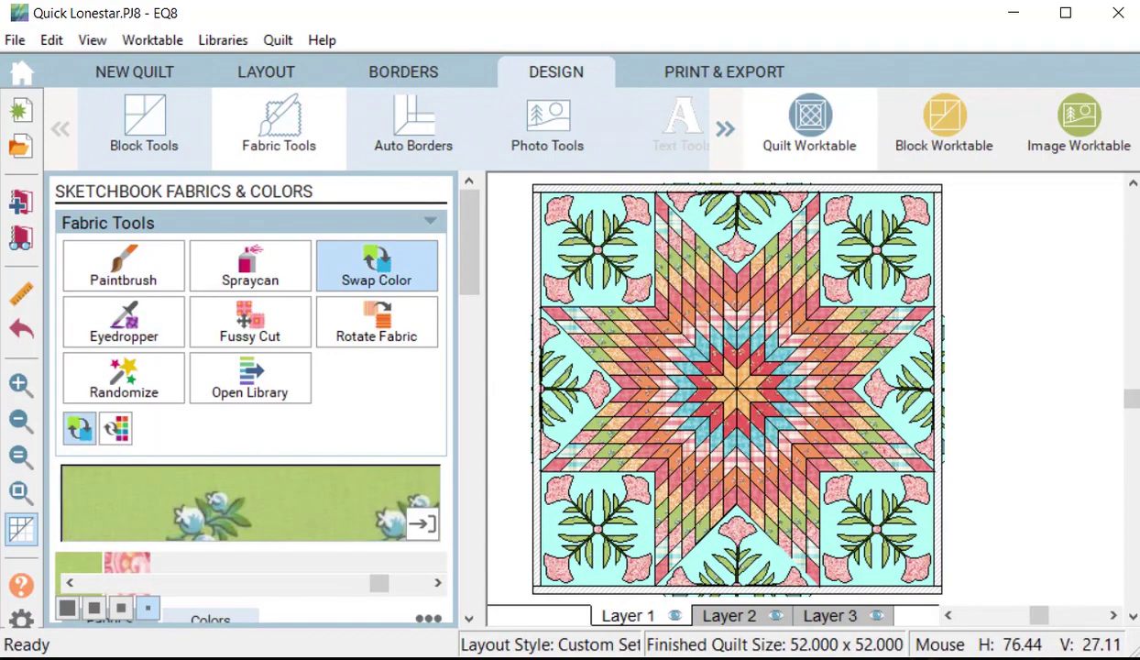
pyautogui.click(19, 382)
pyautogui.click(597, 248)
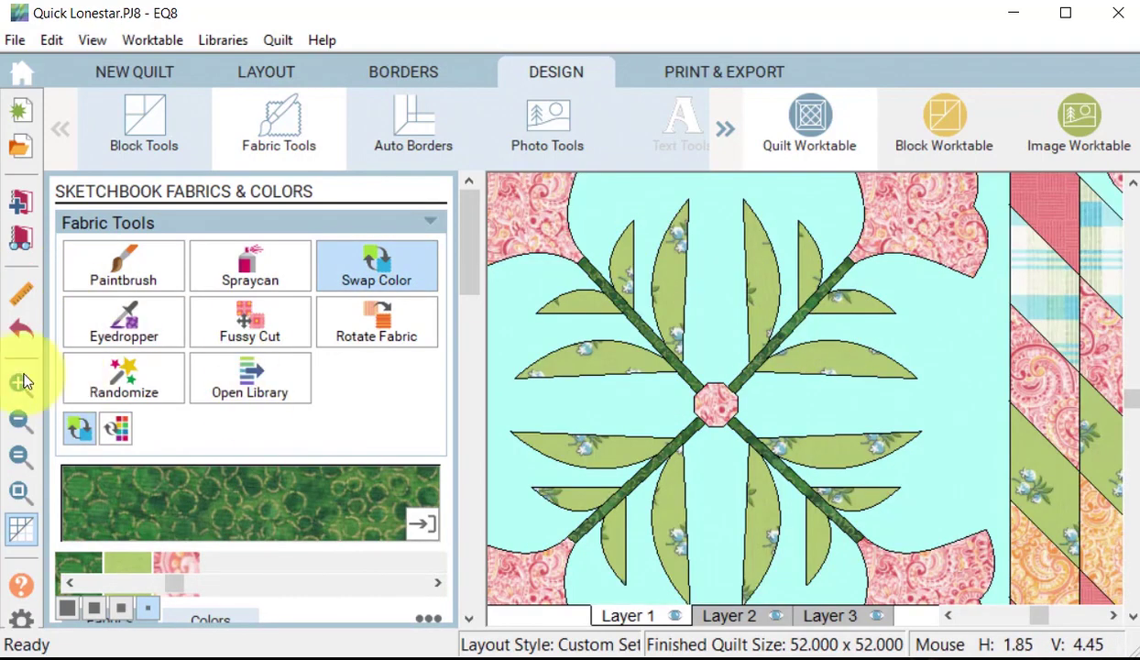
pyautogui.click(18, 419)
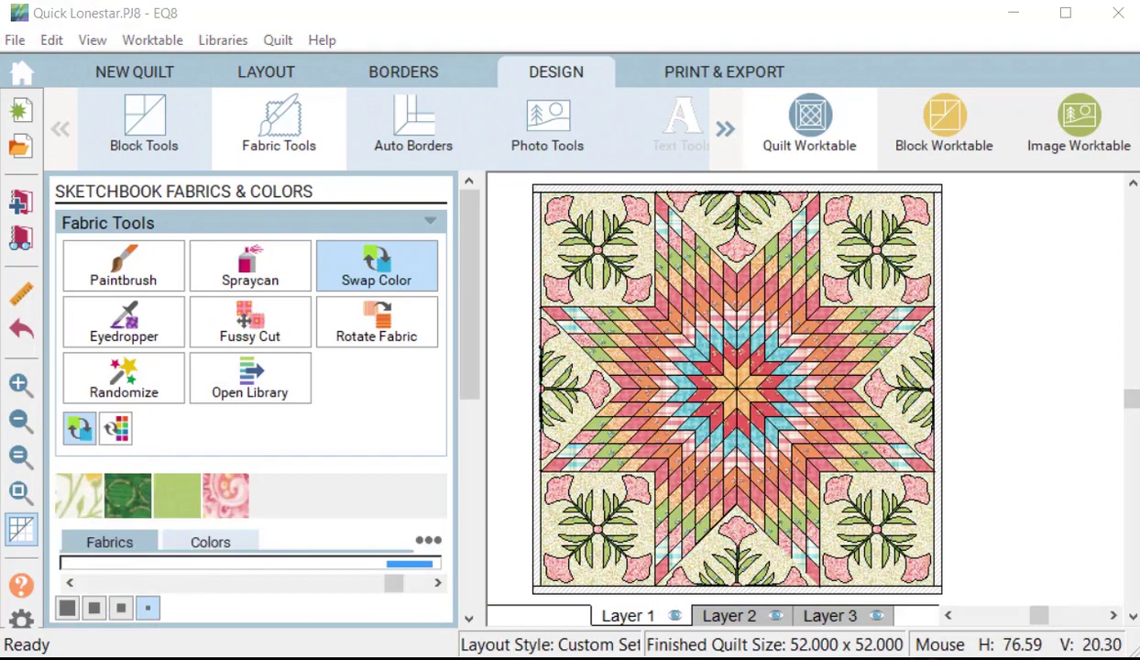
# Step: Set the quilt's first border to 0.5 wide on all sides
pyautogui.click(403, 73)
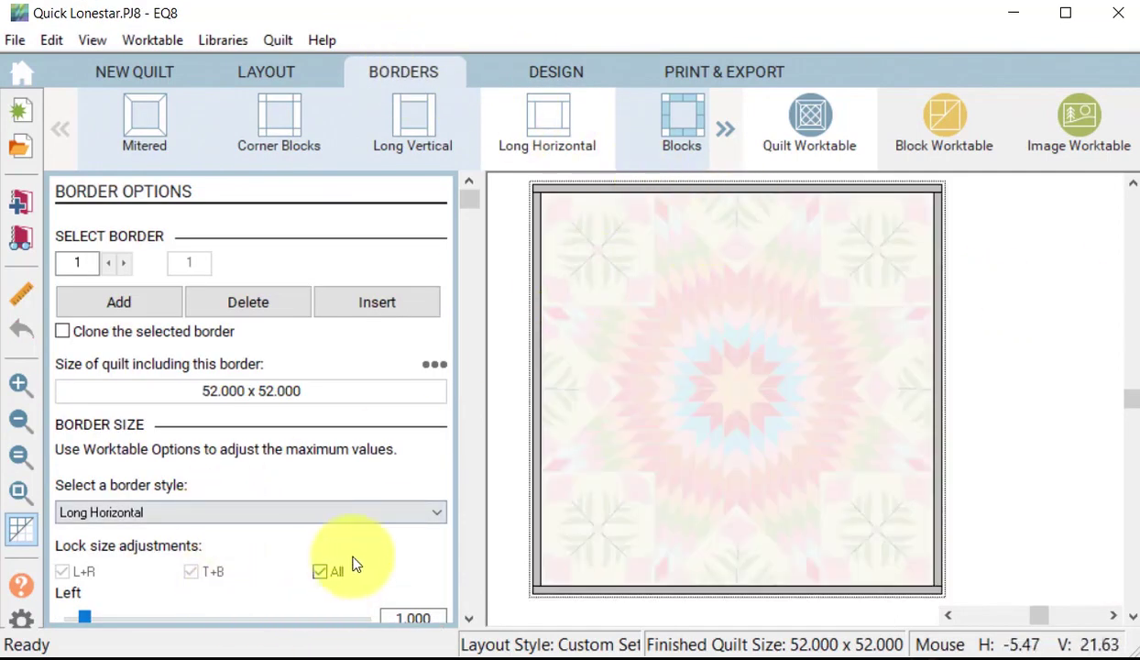
pyautogui.scroll(-3, 400, 559)
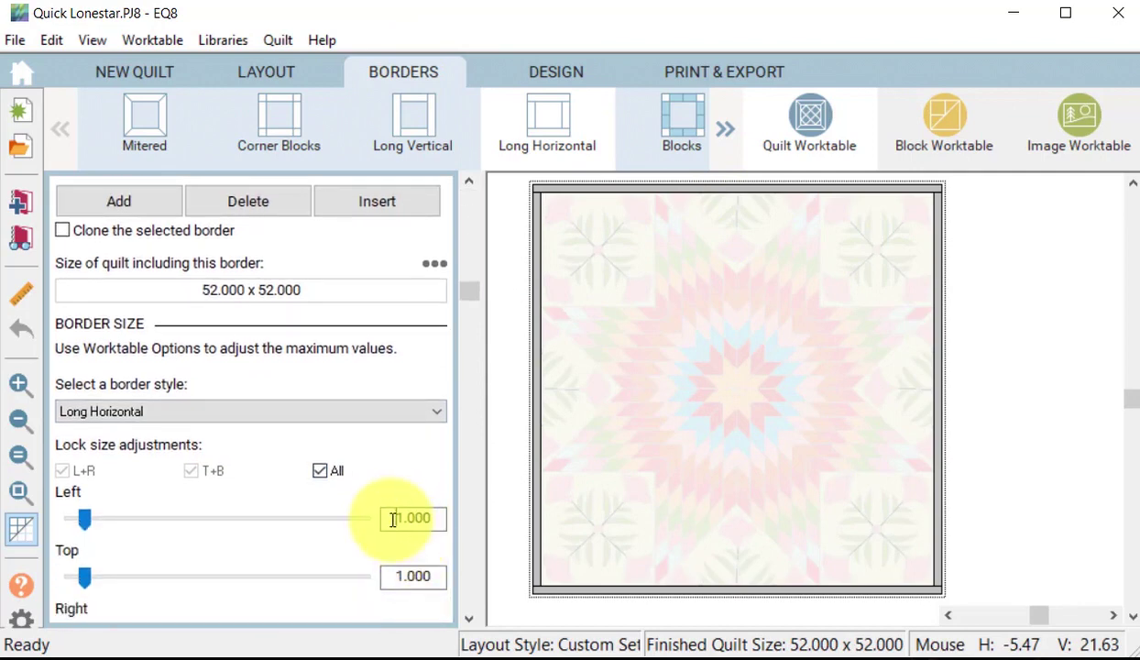
pyautogui.doubleClick(393, 518)
pyautogui.write('.5')
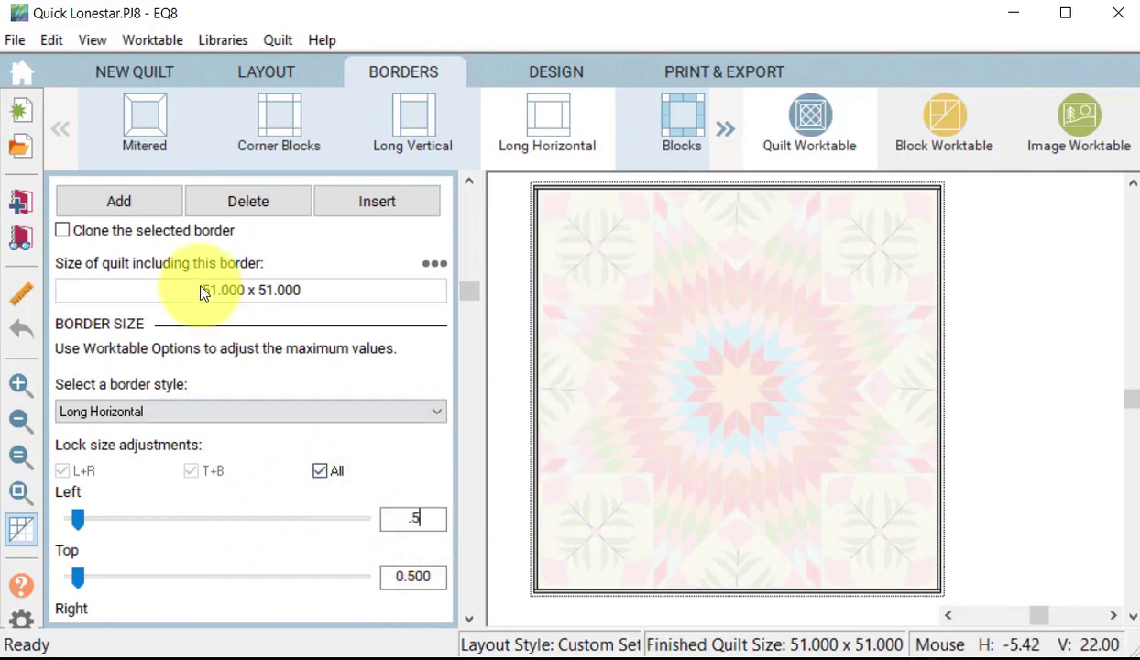
# Step: Add a second border in the Mitered style, 5 wide on all sides
pyautogui.click(119, 203)
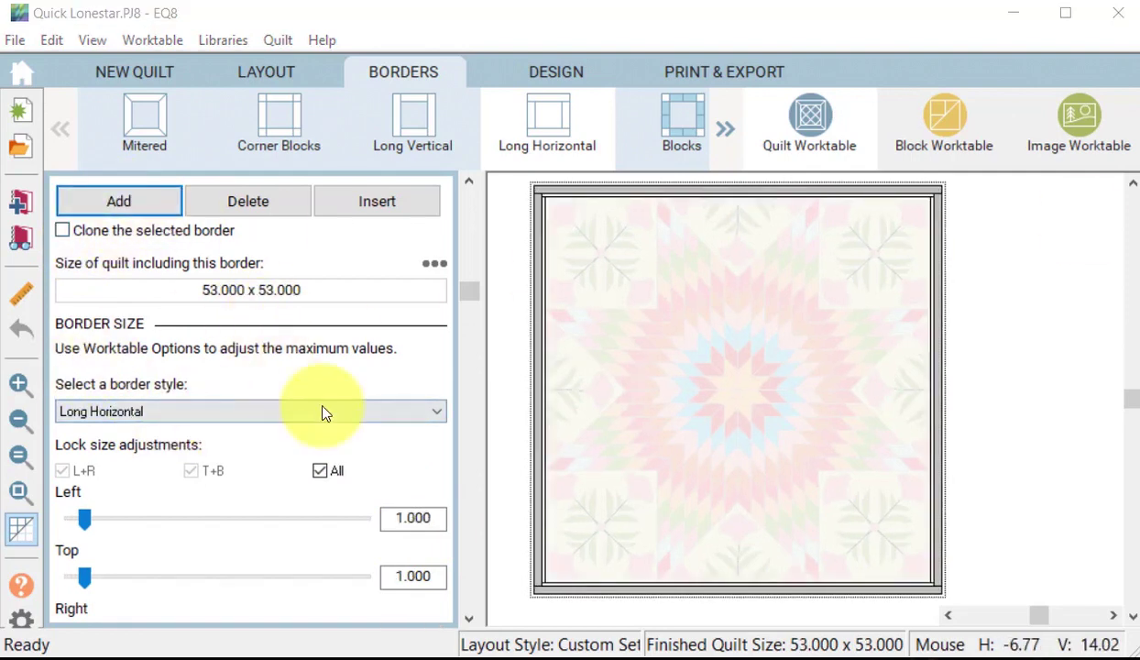
pyautogui.click(141, 137)
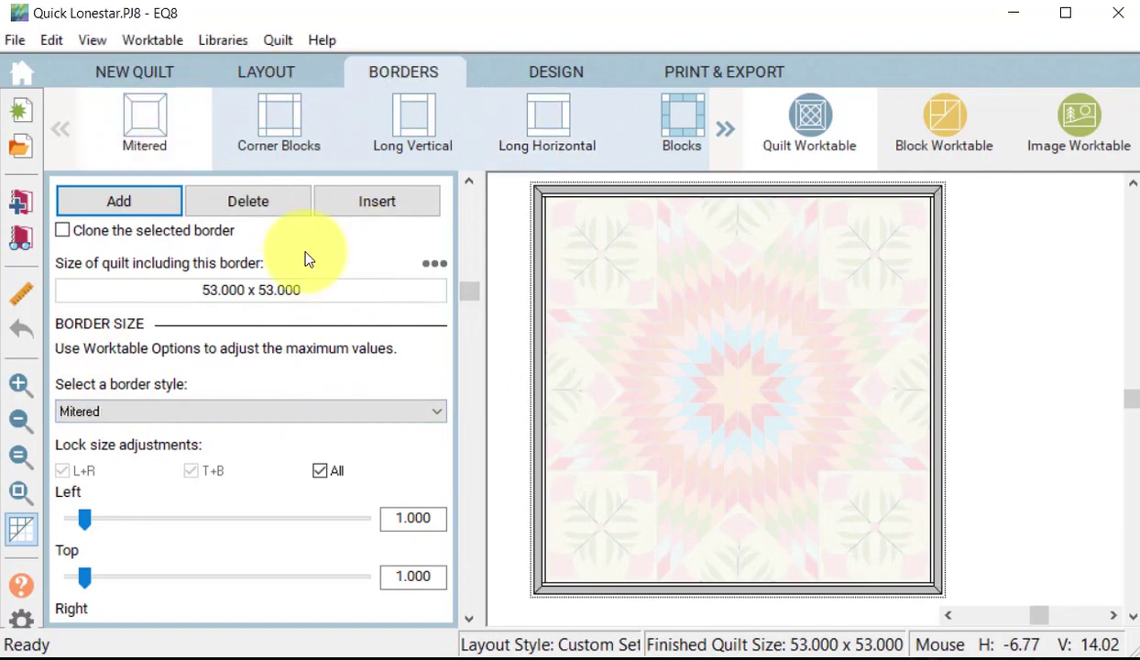
pyautogui.click(393, 517)
pyautogui.write('5')
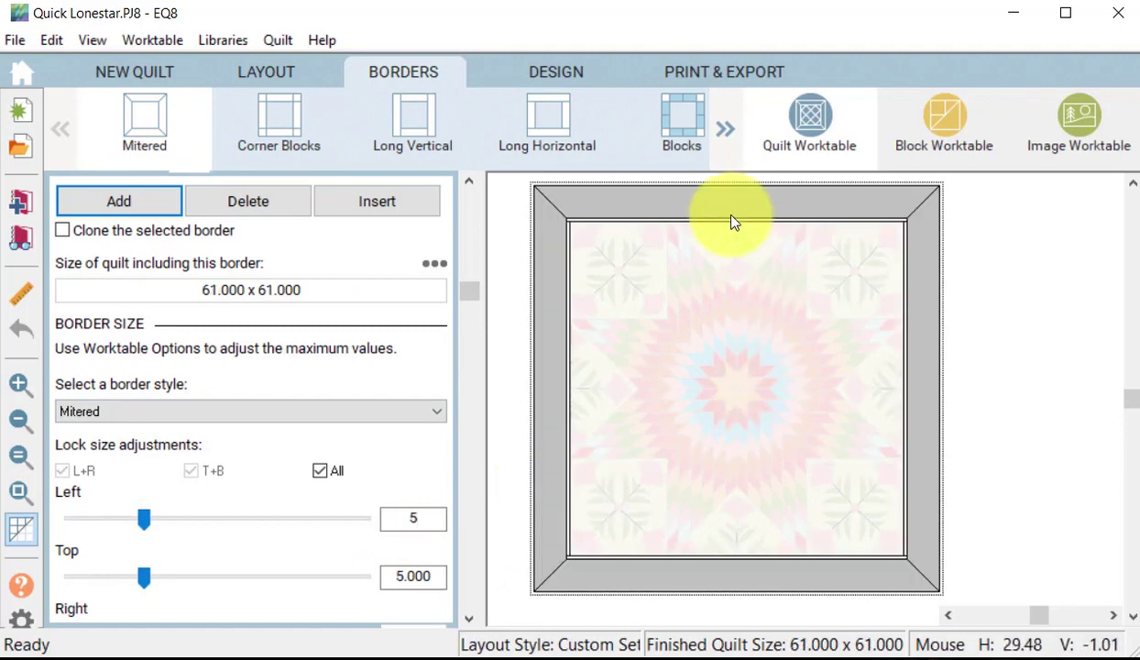
# Step: Add a third, outermost border in the Mitered style, 0.5 wide on all sides
pyautogui.click(119, 203)
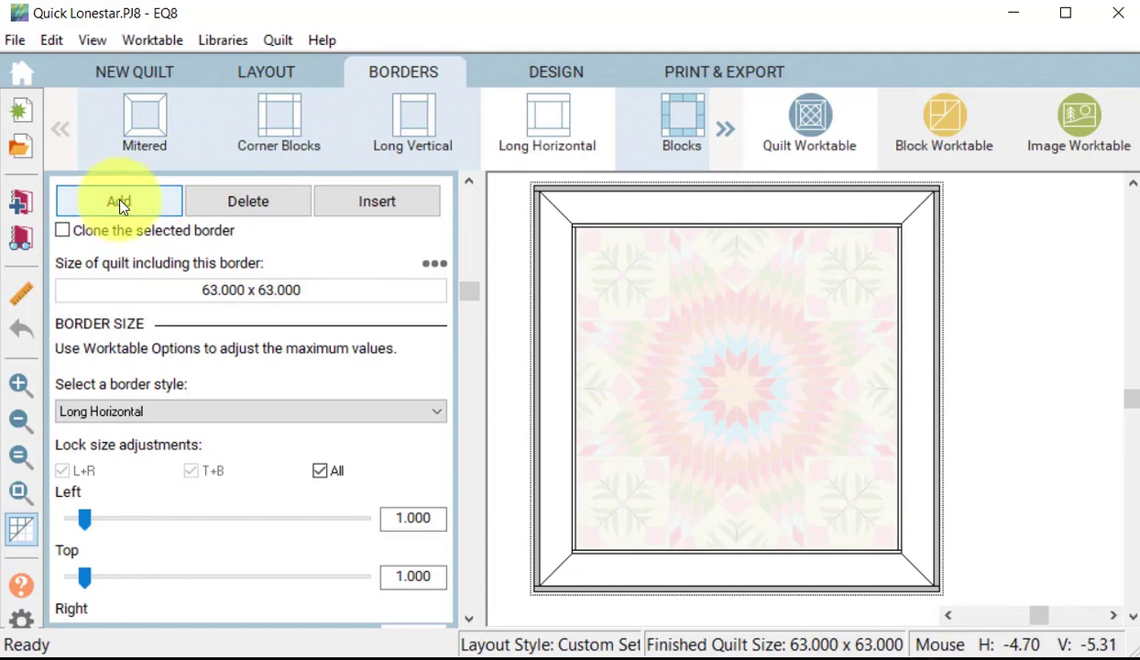
pyautogui.doubleClick(393, 519)
pyautogui.write('.5')
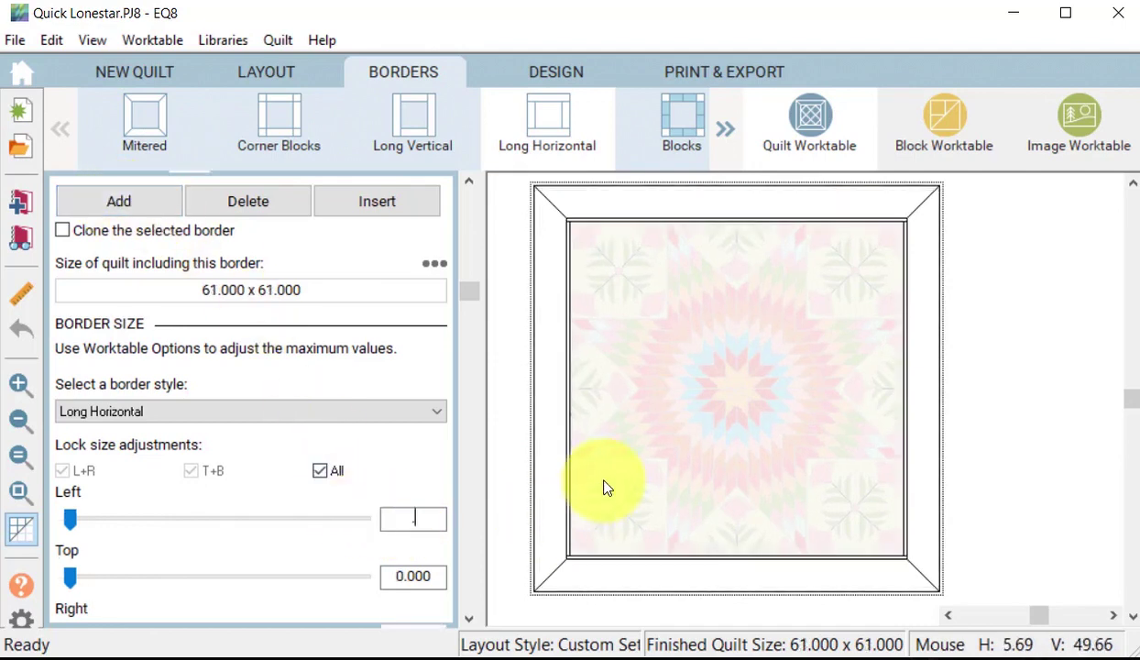
pyautogui.click(151, 126)
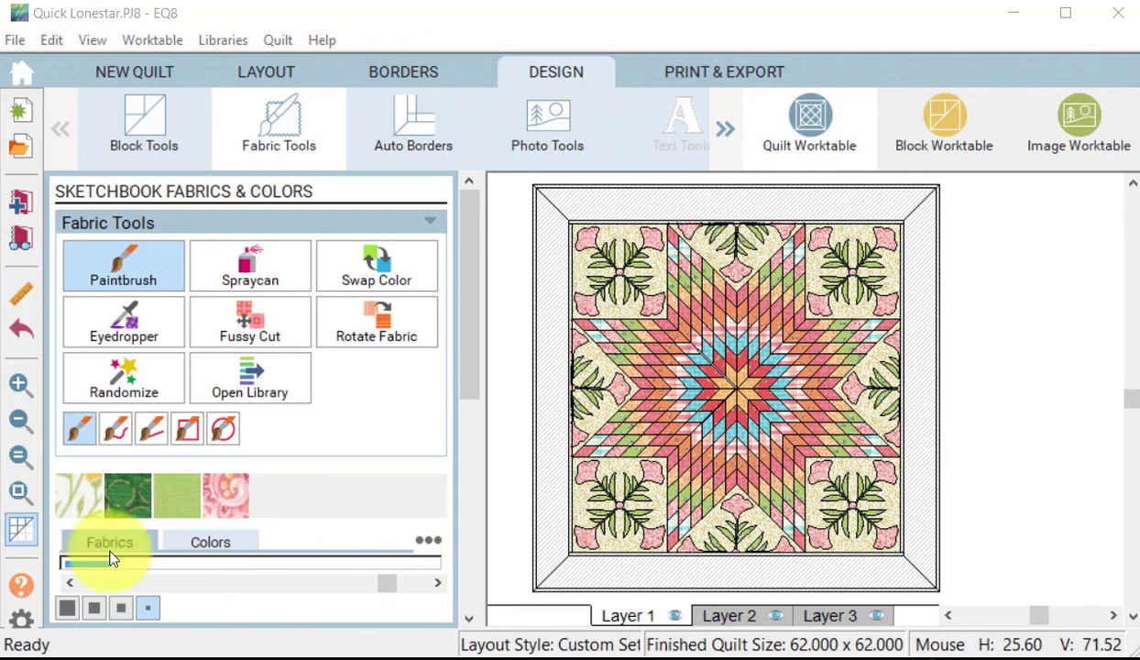
# Step: Fill the wide border with orange striped fabric and both narrow borders with coral pink fabric, and hide the patch lines
pyautogui.click(921, 252)
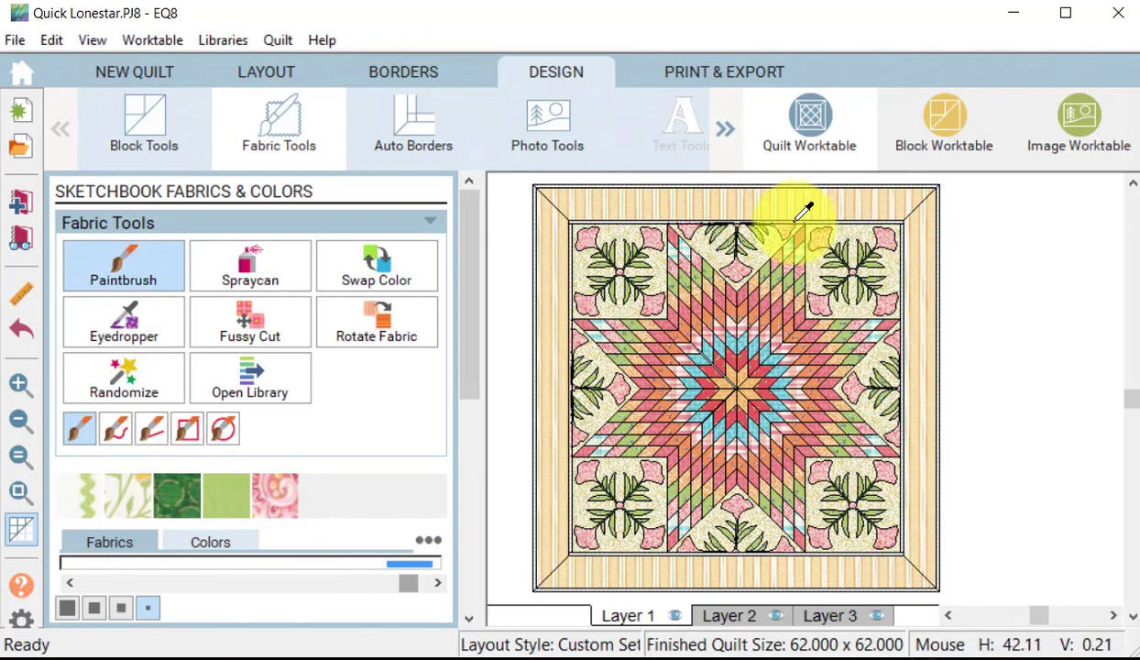
pyautogui.click(16, 539)
pyautogui.click(377, 266)
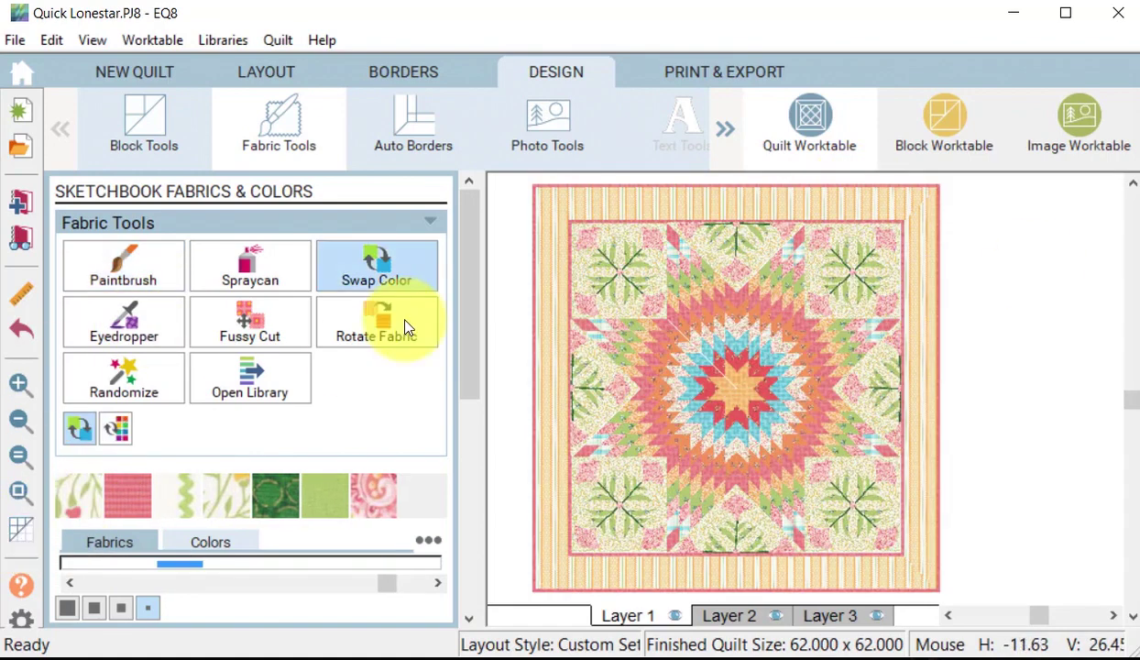
# Step: Rotate the striped fabric 90 degrees in the wide border's left and right strips with the Simple rotation option
pyautogui.click(366, 323)
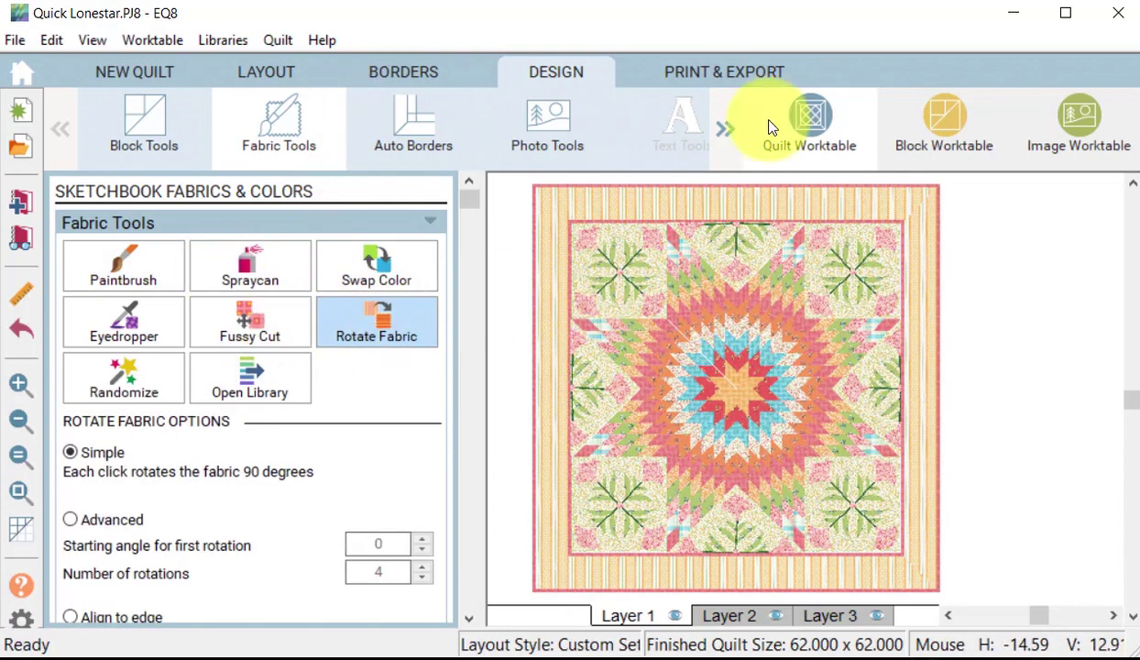
pyautogui.click(920, 357)
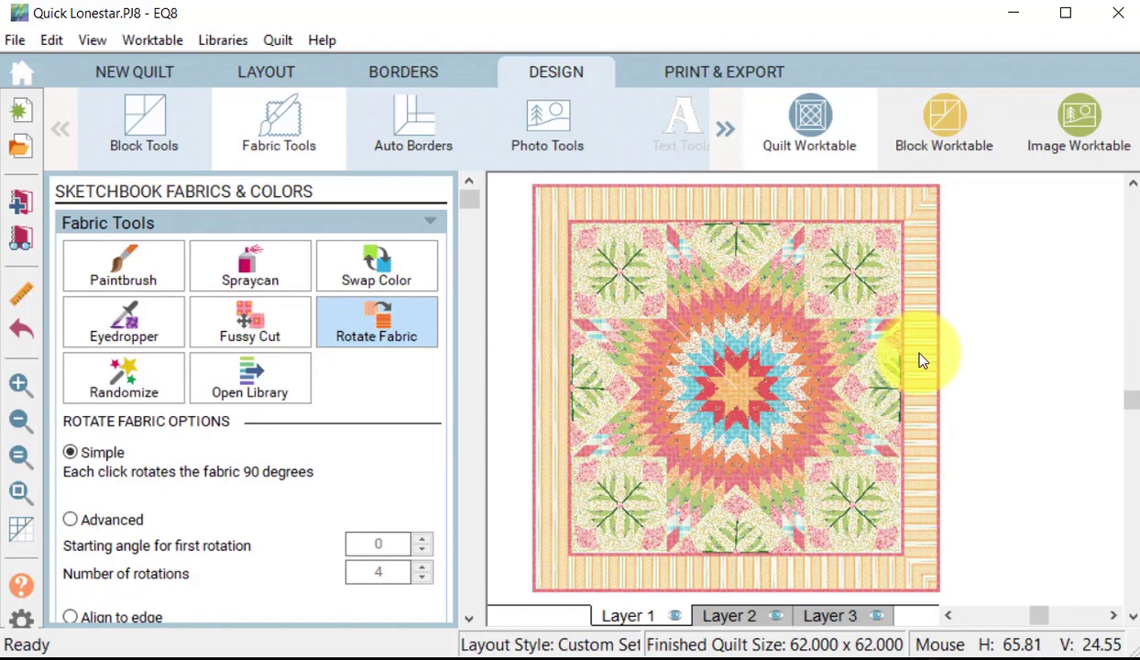
pyautogui.click(549, 383)
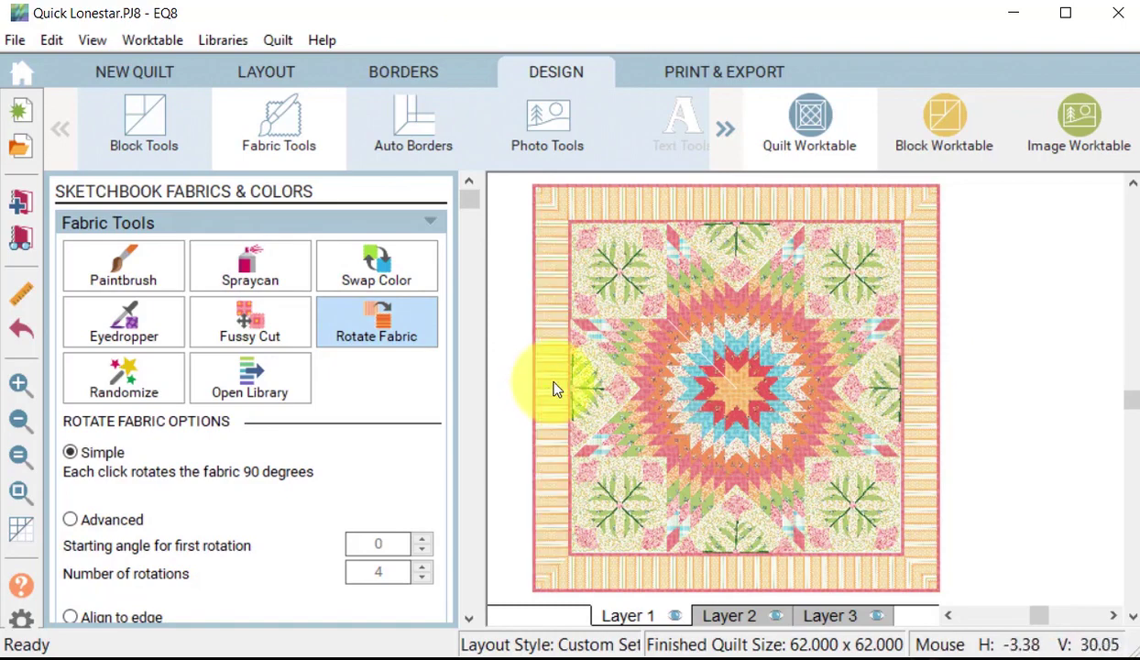
# Step: Start the Fussy Cut tool for repositioning fabric within patches
pyautogui.click(239, 314)
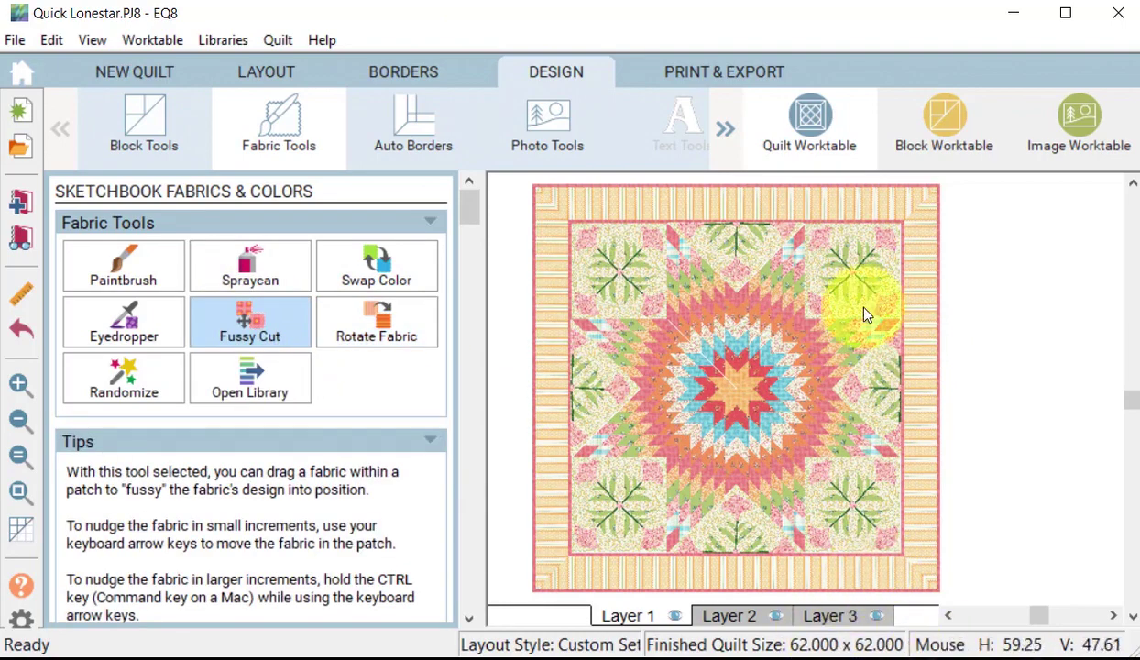